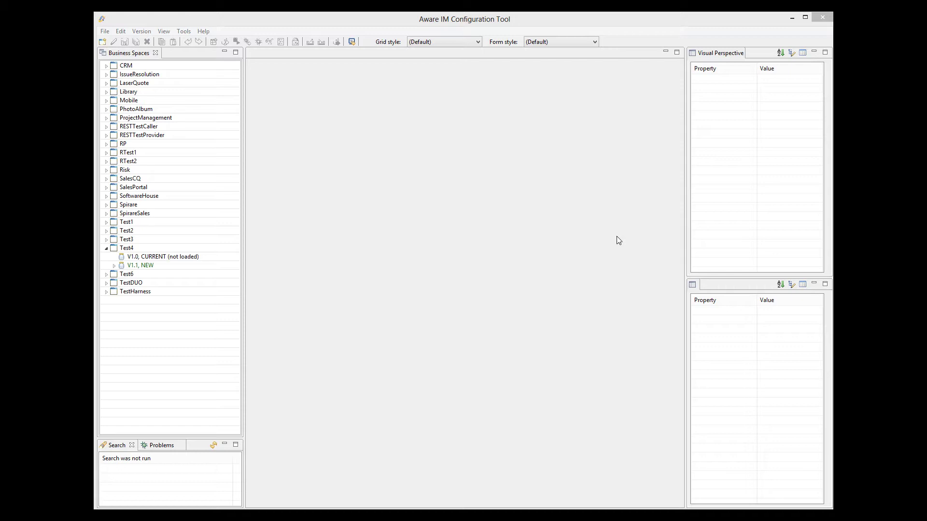
# - Create a business object named Test in version V1.1 of the Test4 business space
pyautogui.click(114, 266)
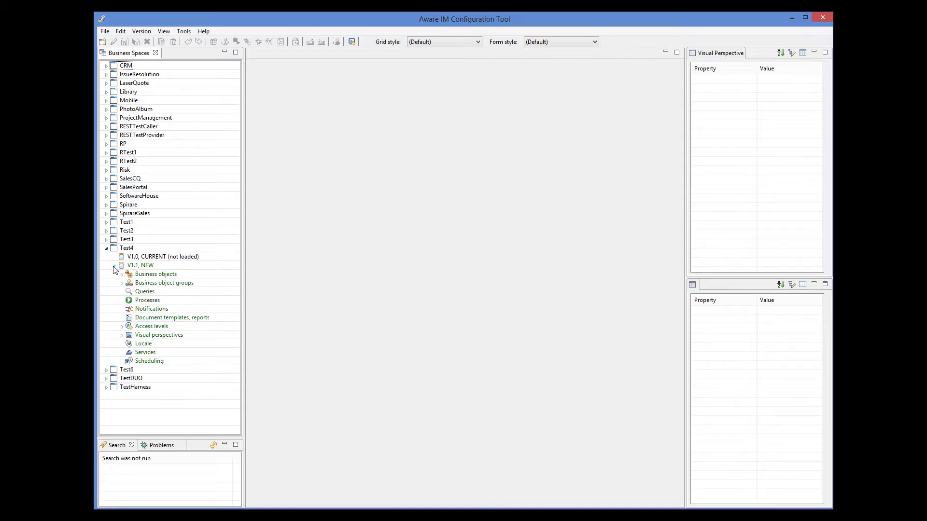
pyautogui.click(123, 275)
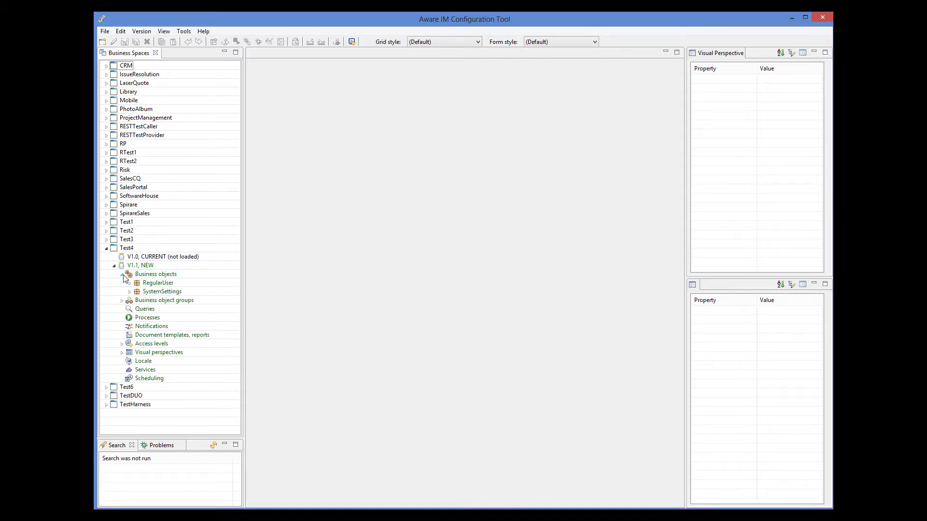
pyautogui.rightClick(170, 276)
pyautogui.click(193, 284)
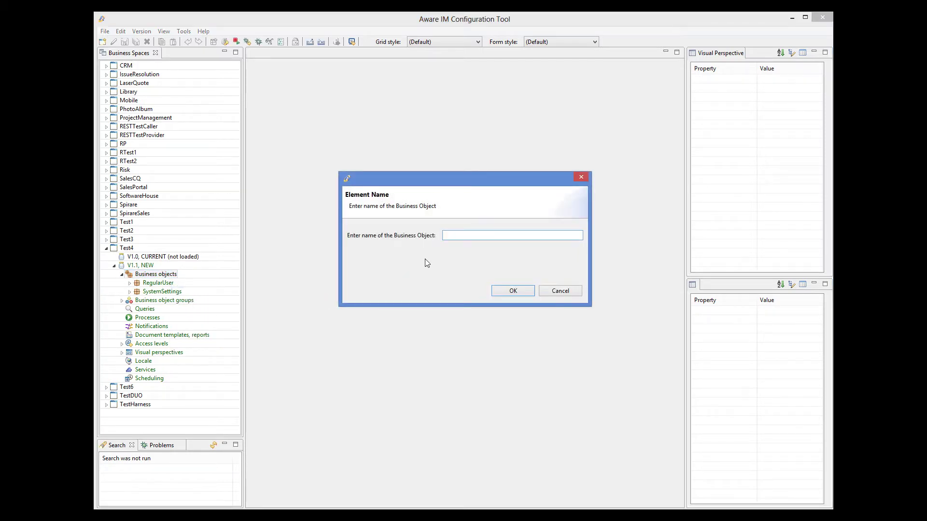
pyautogui.write('Test')
pyautogui.click(532, 292)
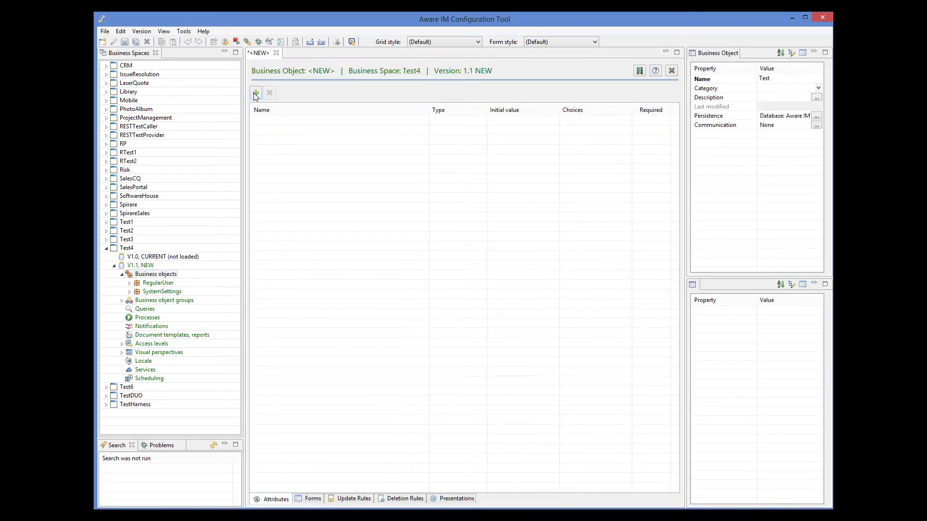
# - Add a Plain Text attribute named T with a maximum length of 20 to the Test object
pyautogui.click(256, 93)
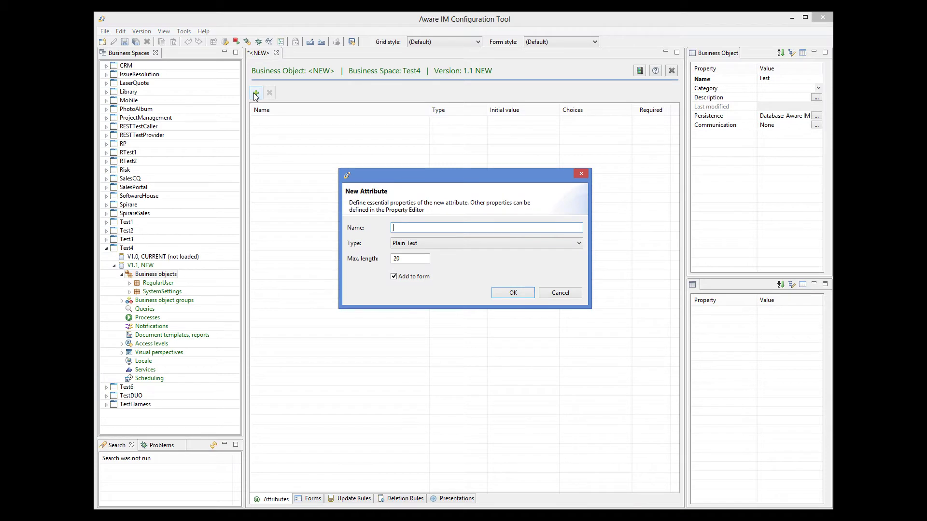
pyautogui.write('T')
pyautogui.click(500, 294)
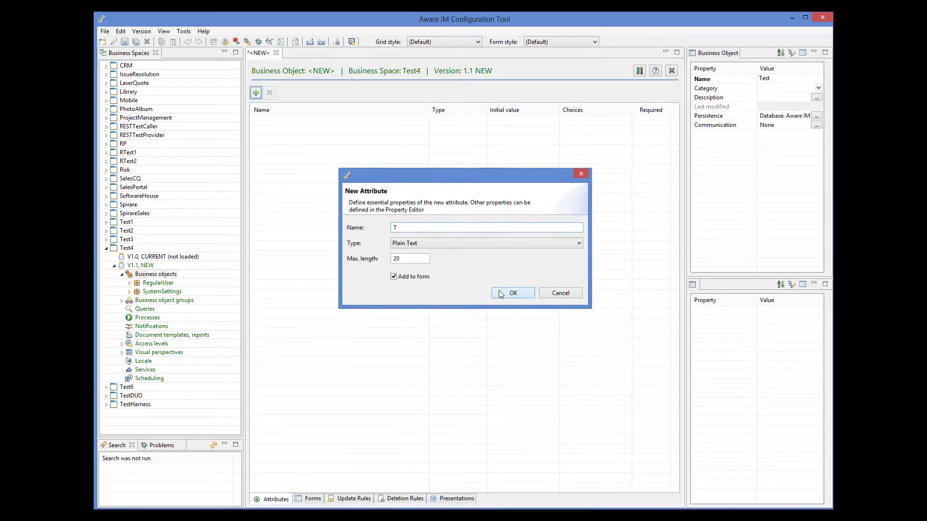
# - Add a Number attribute named Nmb to the Test object and save the object
pyautogui.click(256, 93)
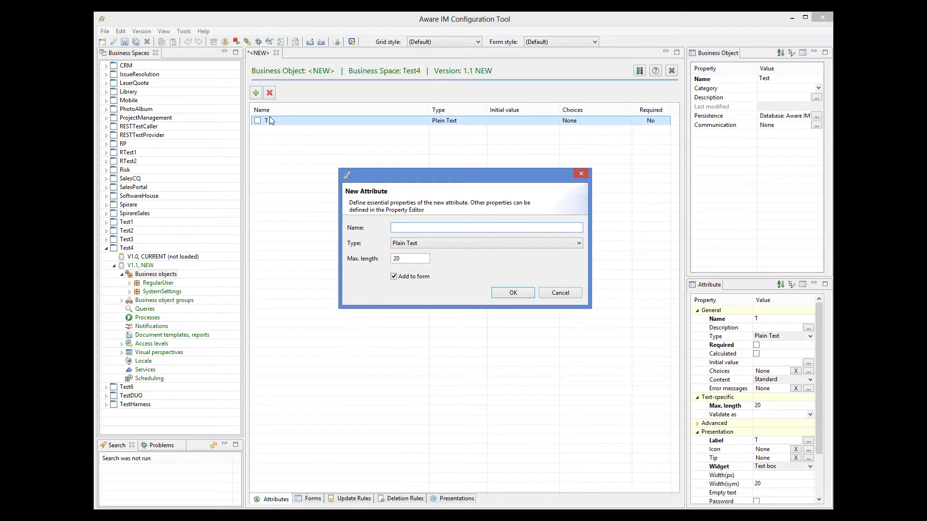
pyautogui.write('Nmb')
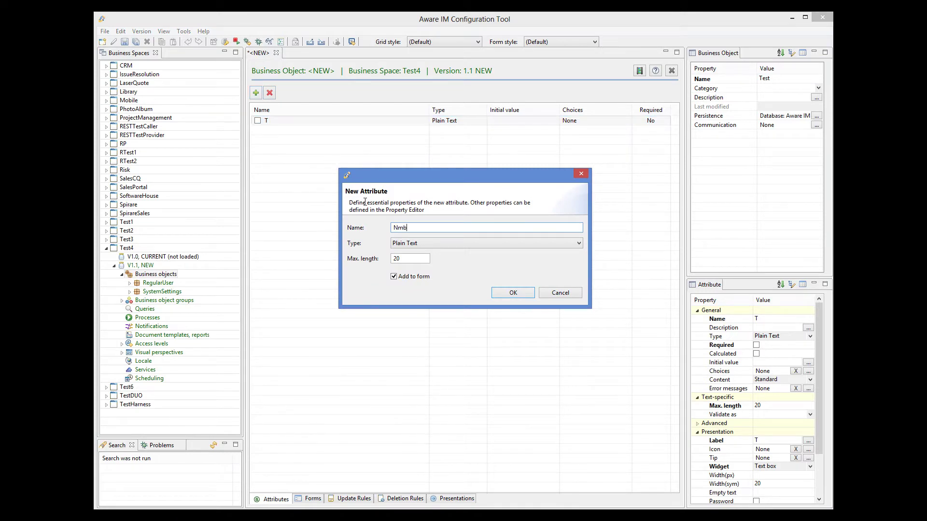
pyautogui.click(404, 244)
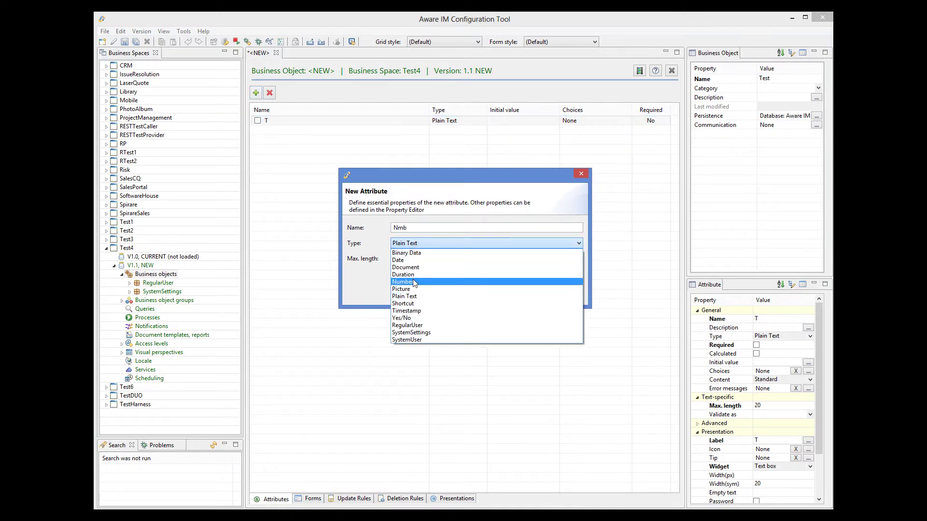
pyautogui.click(405, 282)
pyautogui.click(502, 295)
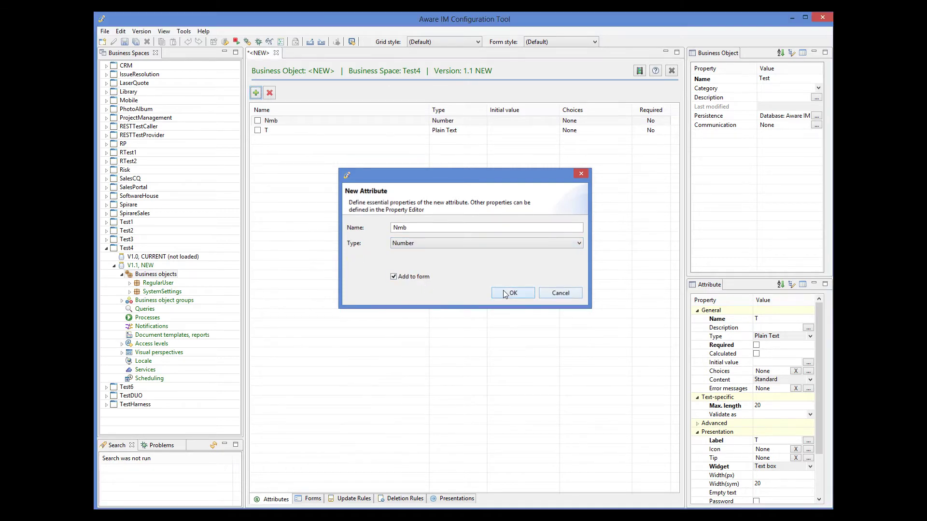
pyautogui.click(125, 42)
# - Make the Nmb attribute auto-increment for every object instance, with its initial value determined by value range, and save the object
pyautogui.click(284, 122)
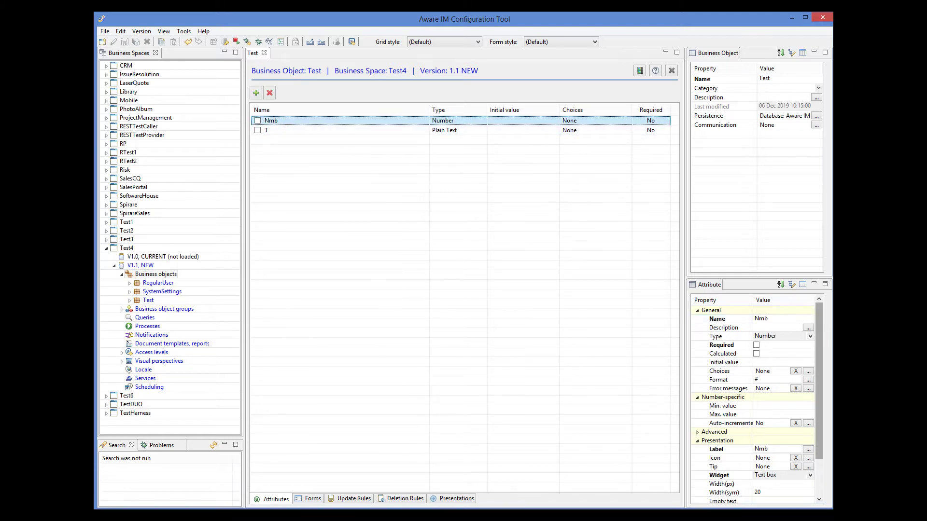
pyautogui.click(809, 423)
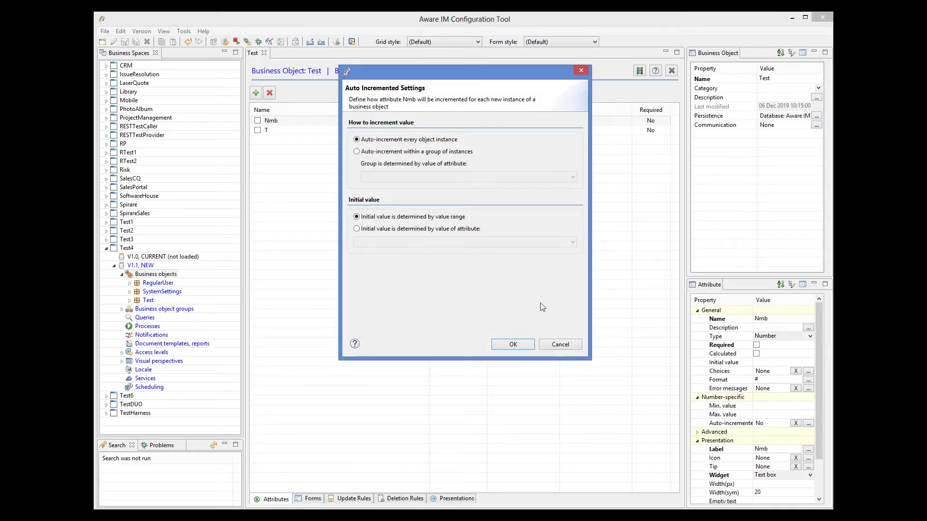
pyautogui.click(529, 344)
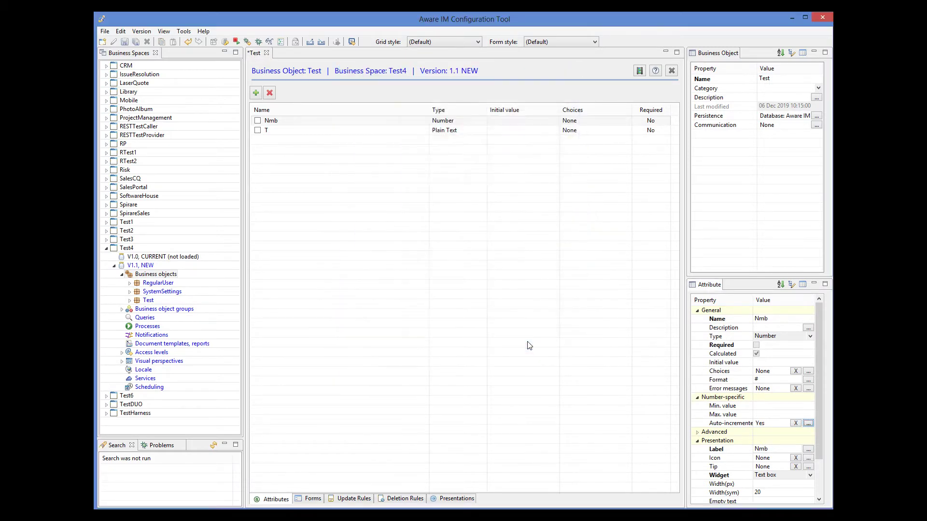
pyautogui.click(125, 42)
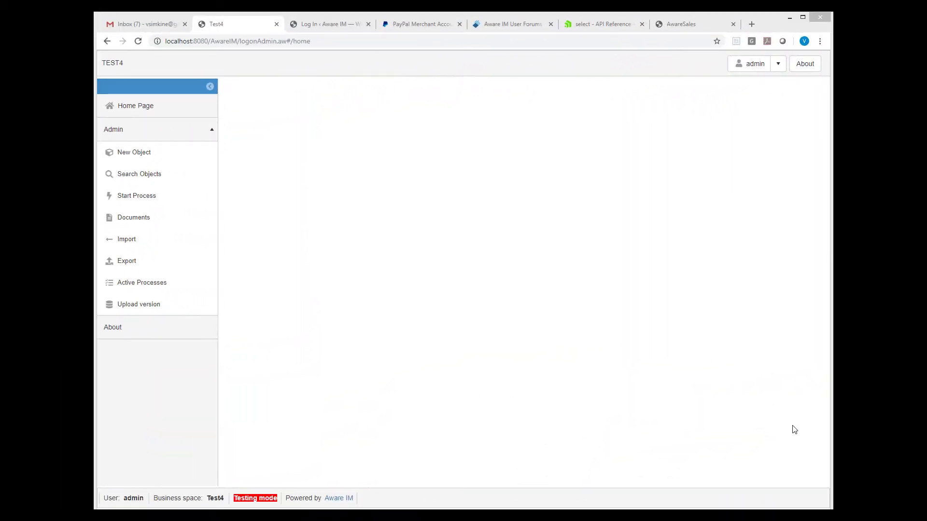
# - In the Test4 web application in the browser, create a Test record with T set to T1
pyautogui.click(134, 154)
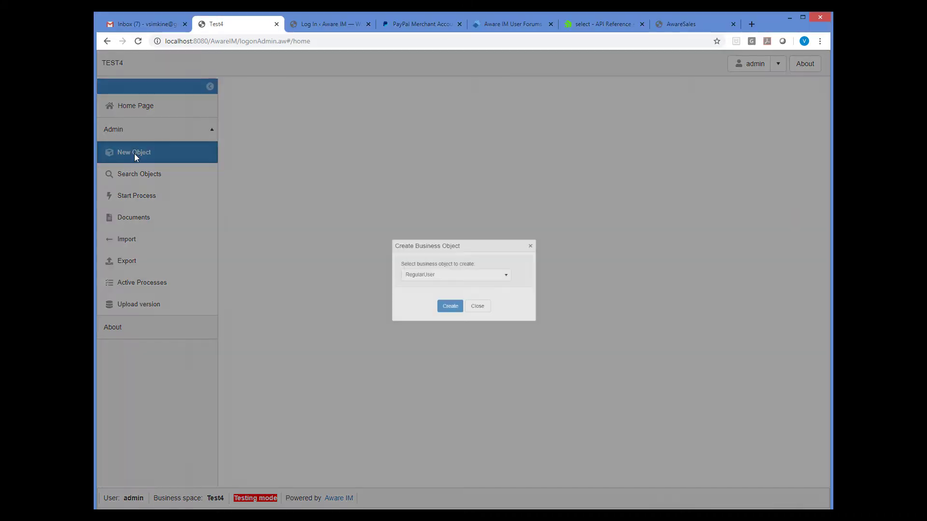
pyautogui.click(414, 272)
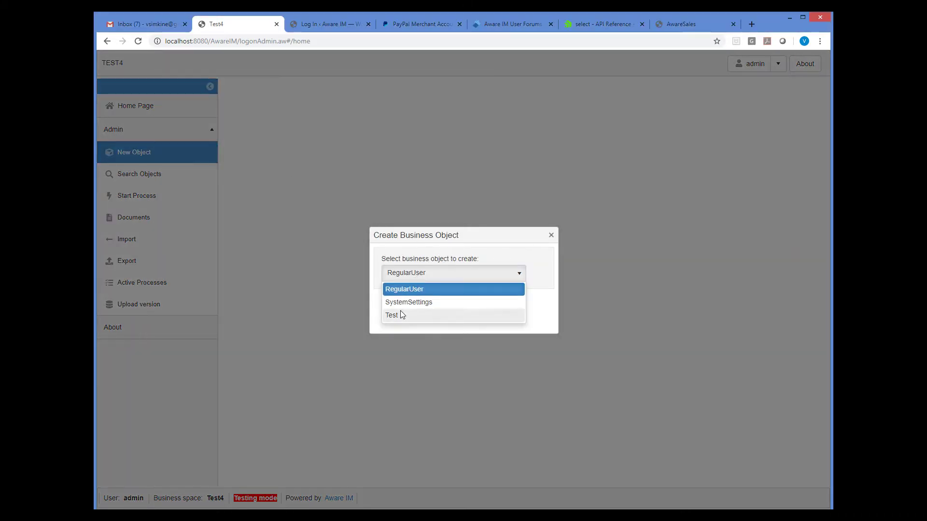
pyautogui.click(400, 315)
pyautogui.click(436, 316)
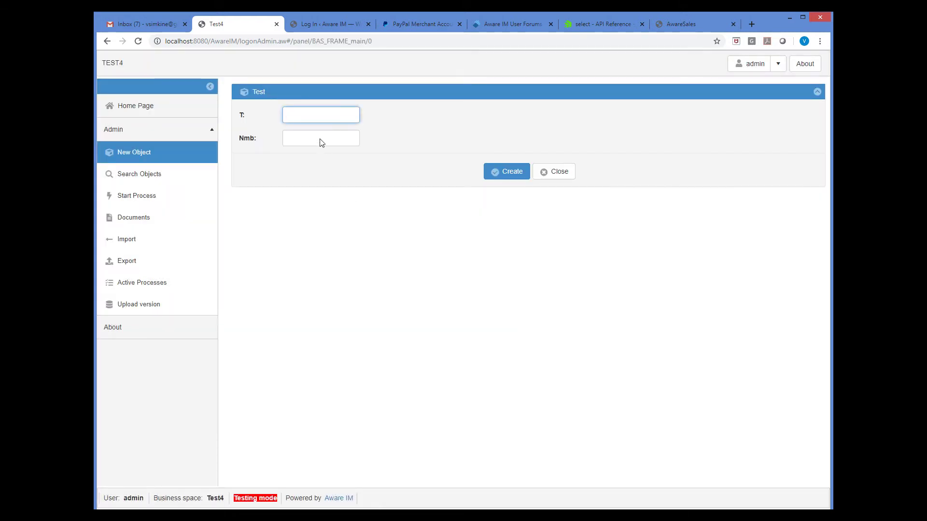
pyautogui.write('T1')
pyautogui.click(515, 182)
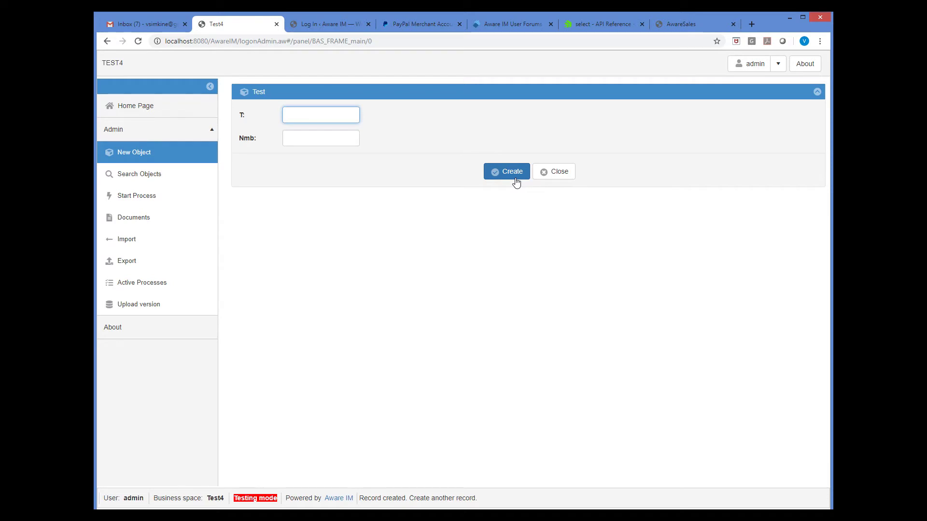
# - Create two more Test records with T set to T2 and T3, leaving Nmb empty
pyautogui.write('T2')
pyautogui.click(520, 174)
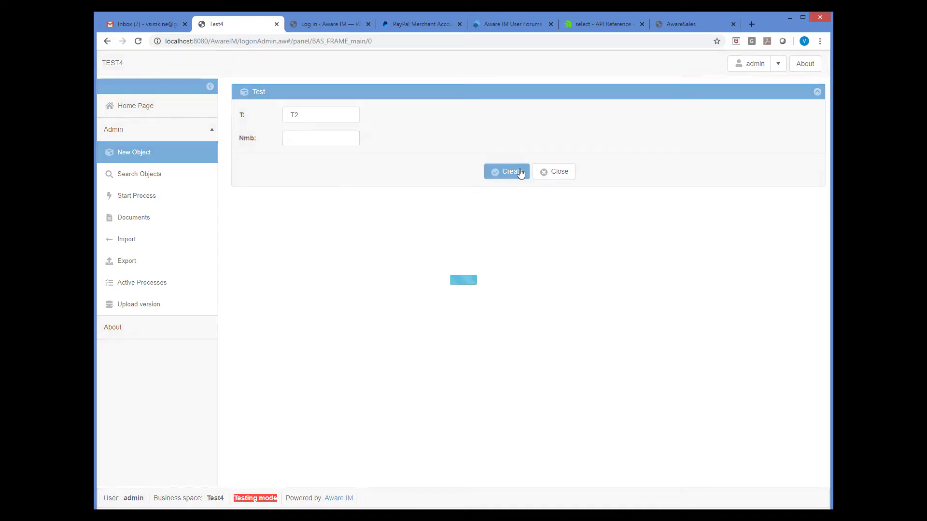
pyautogui.write('T3')
pyautogui.click(520, 174)
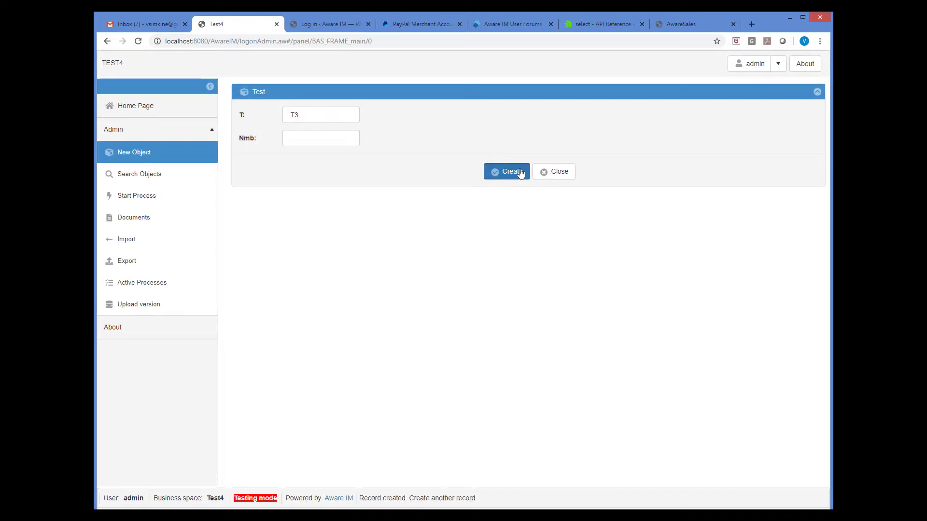
# - Search for all objects of the Test business object to check the Nmb values
pyautogui.click(175, 174)
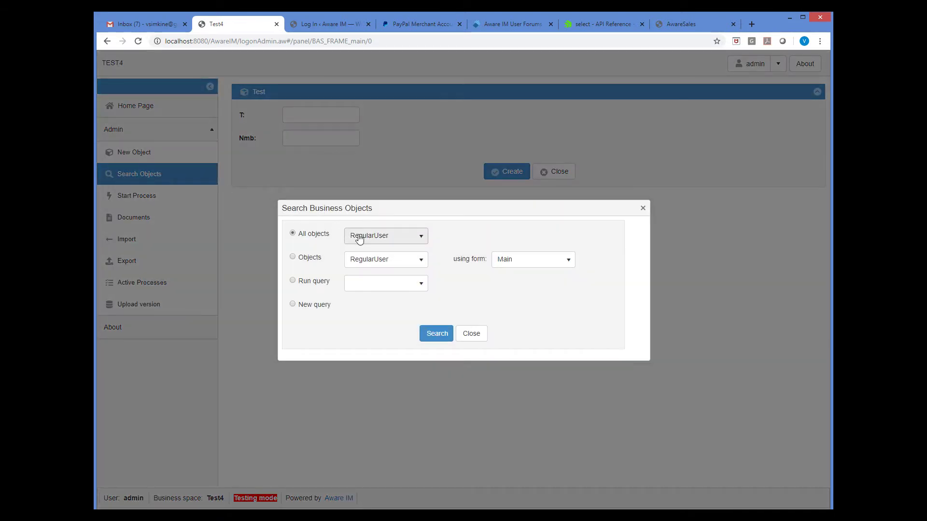
pyautogui.click(360, 237)
pyautogui.click(361, 278)
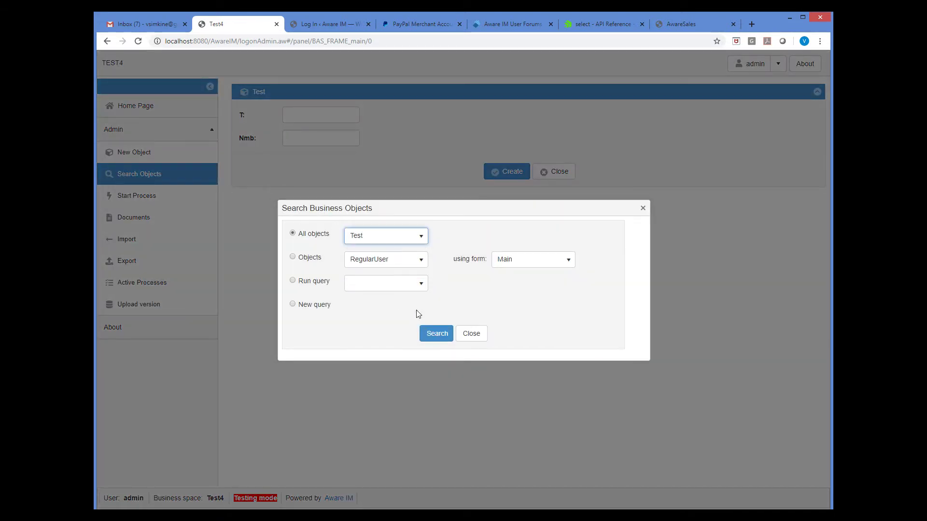
pyautogui.click(428, 333)
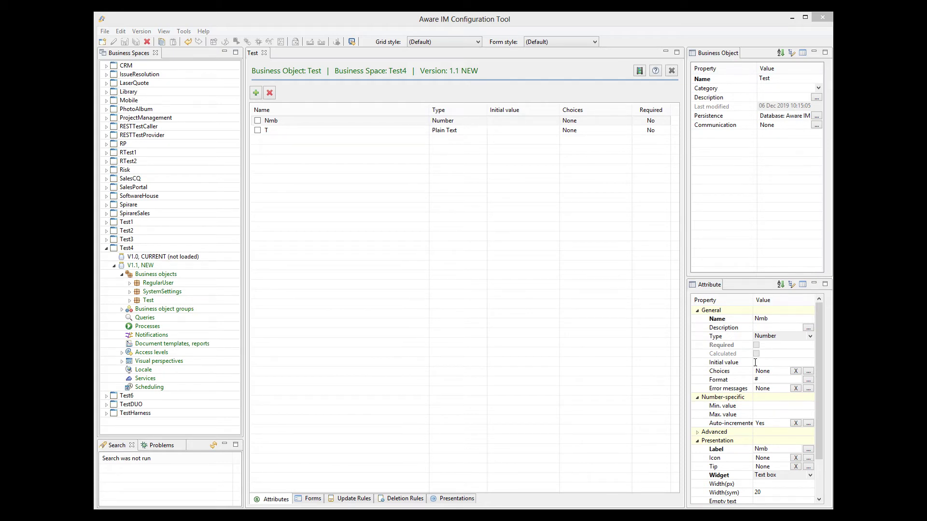
# - In the Aware IM Configuration Tool, add an update rule named Initial value to the Test business object
pyautogui.click(346, 502)
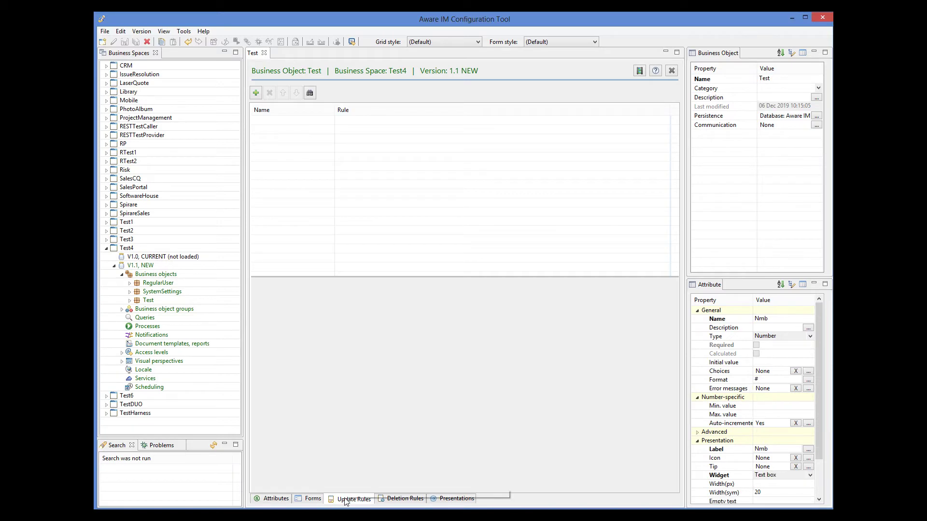
pyautogui.click(256, 93)
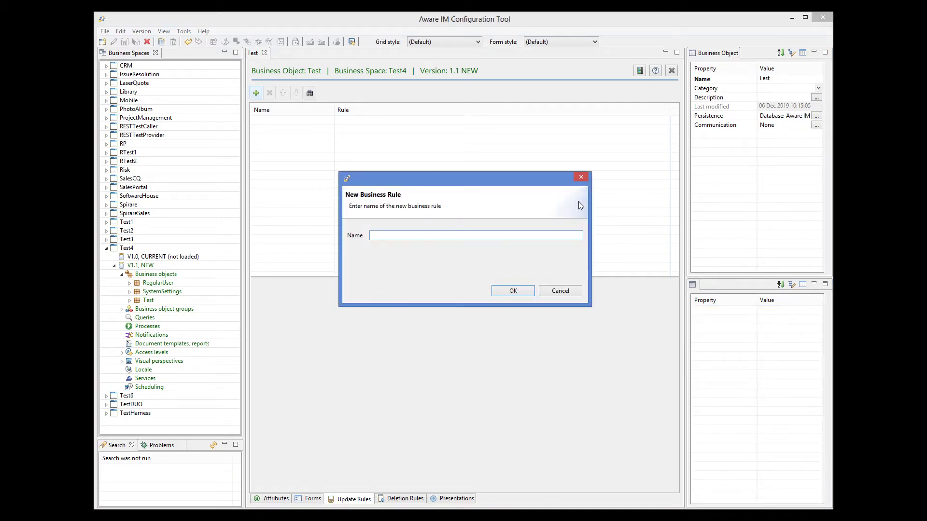
pyautogui.write('Initial value')
pyautogui.click(523, 294)
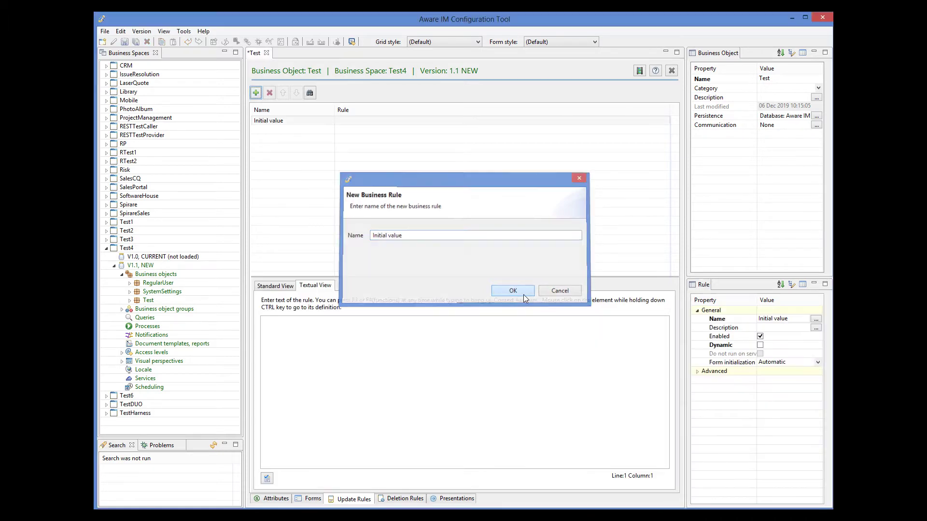
# - Define the rule as "IF Test.Nmb IS UNDEFINED Then Test.Nmb = NEXT_SEQUENCE_NMB ('Test','Nmb')" and set its form initialization to Yes
pyautogui.write("IF Test.Nmb IS UNDEFINED Then   Test.Nmb = NEXT_SEQUENCE_NMB ('Test','Nmb')")
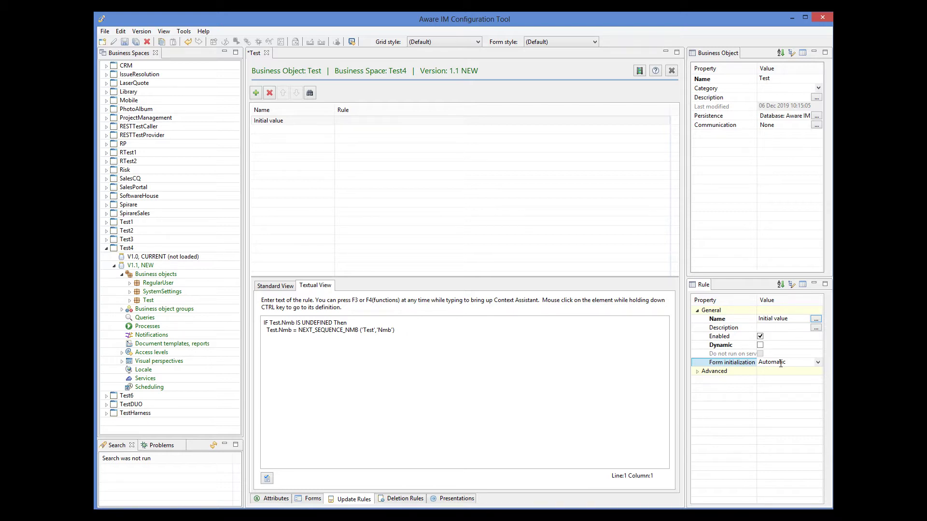
pyautogui.click(817, 362)
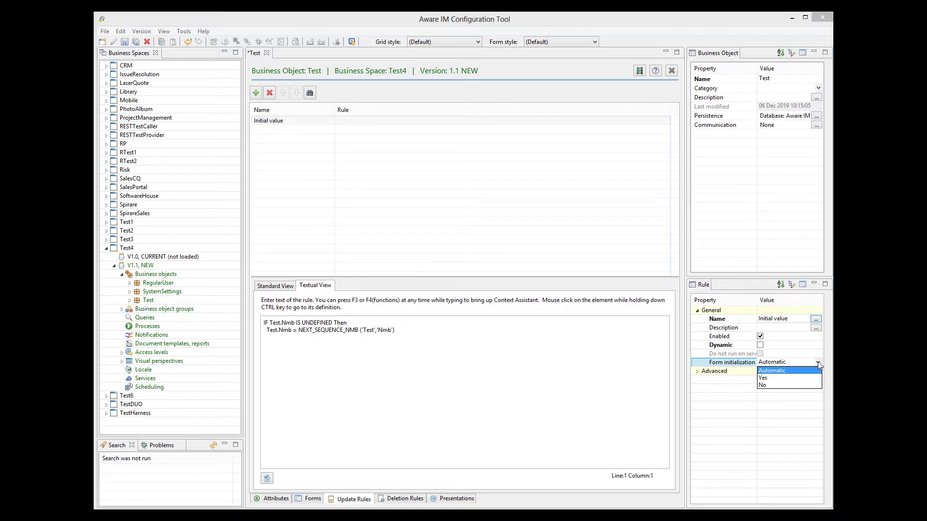
pyautogui.click(763, 378)
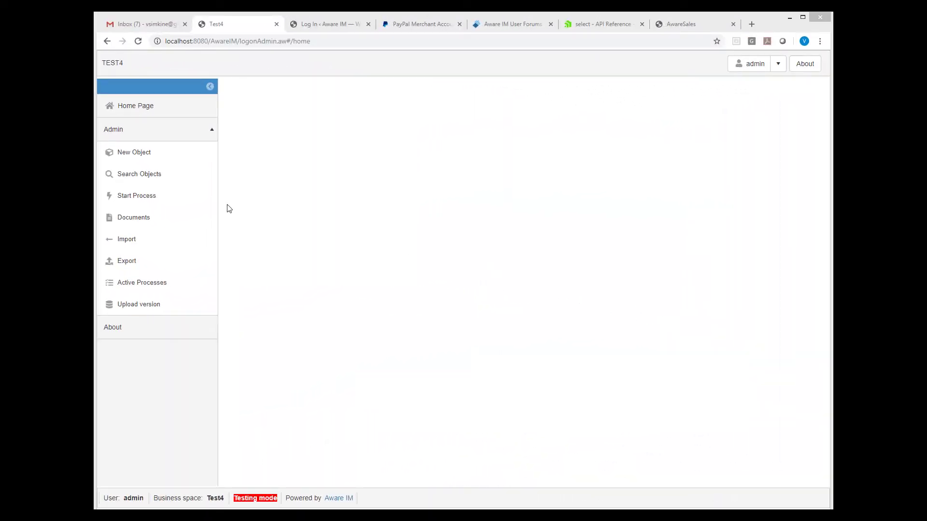
# - In the Test4 web application in the browser, create a Test record with T set to T4, keeping the prefilled Nmb
pyautogui.click(157, 160)
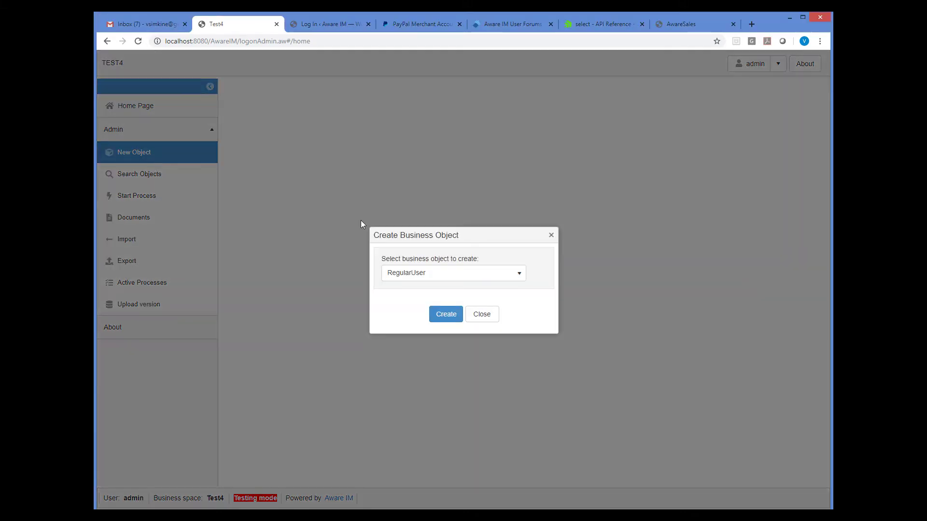
pyautogui.click(427, 275)
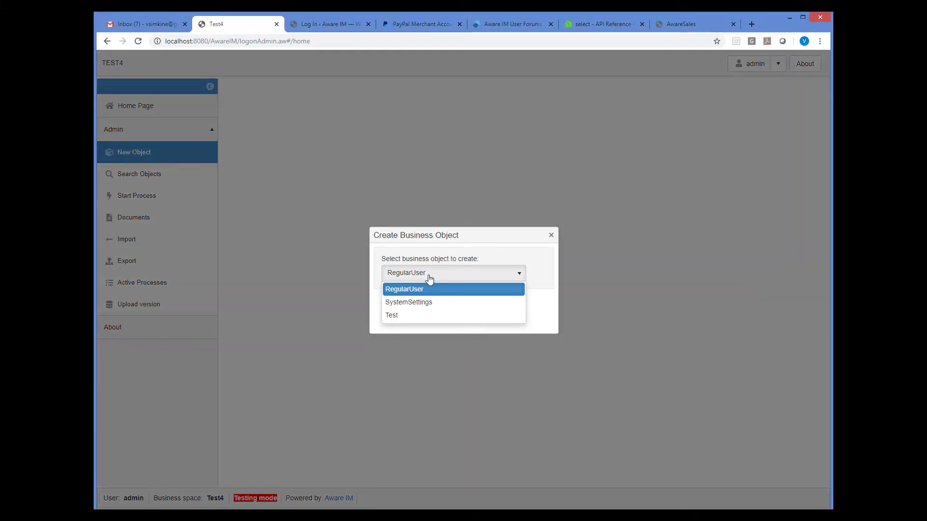
pyautogui.click(405, 315)
pyautogui.click(437, 318)
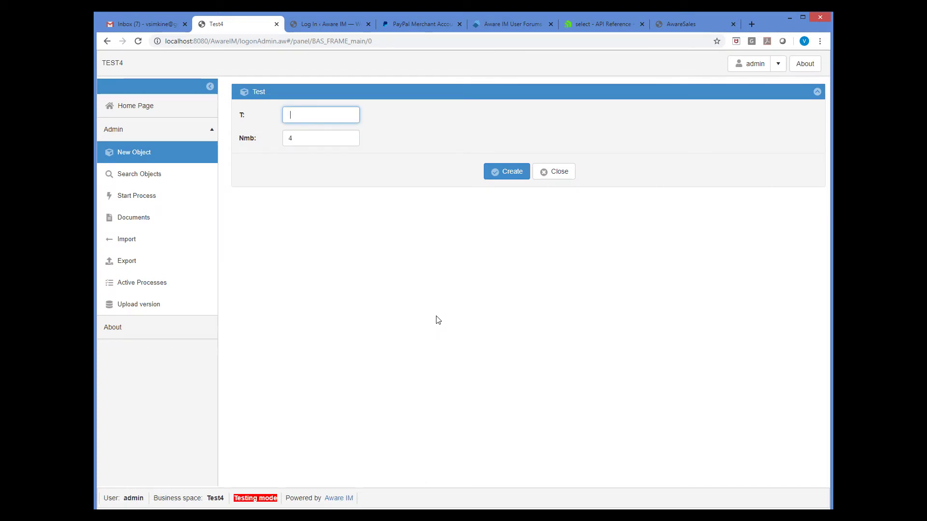
pyautogui.write('T4')
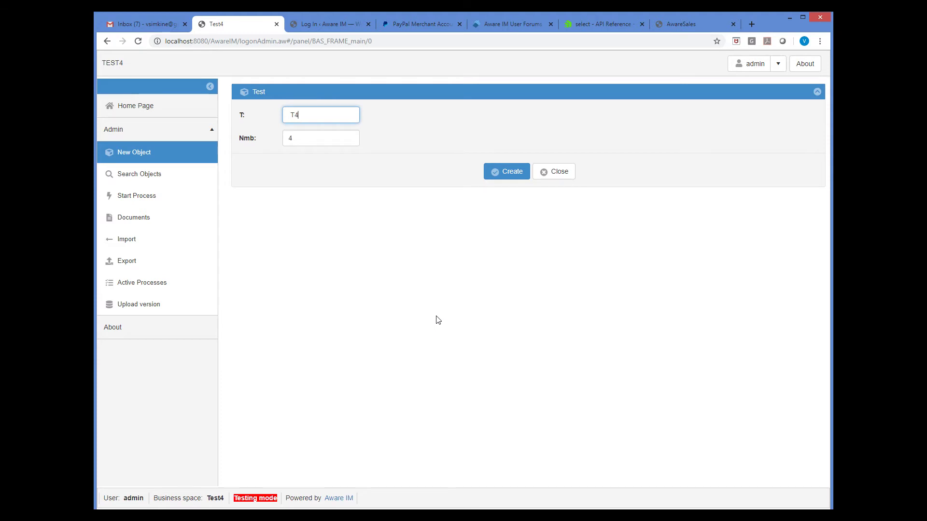
pyautogui.click(520, 173)
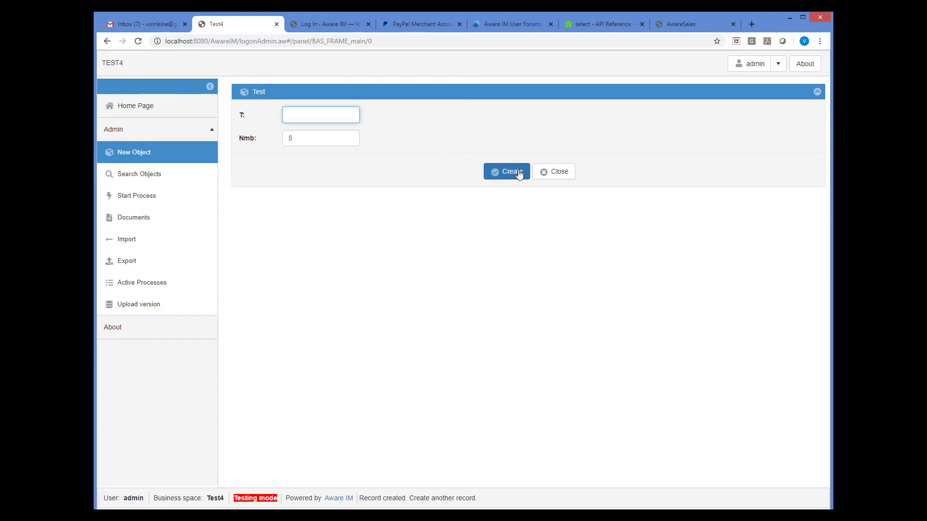
# - Search for all objects of the Test business object to review the created records
pyautogui.click(132, 178)
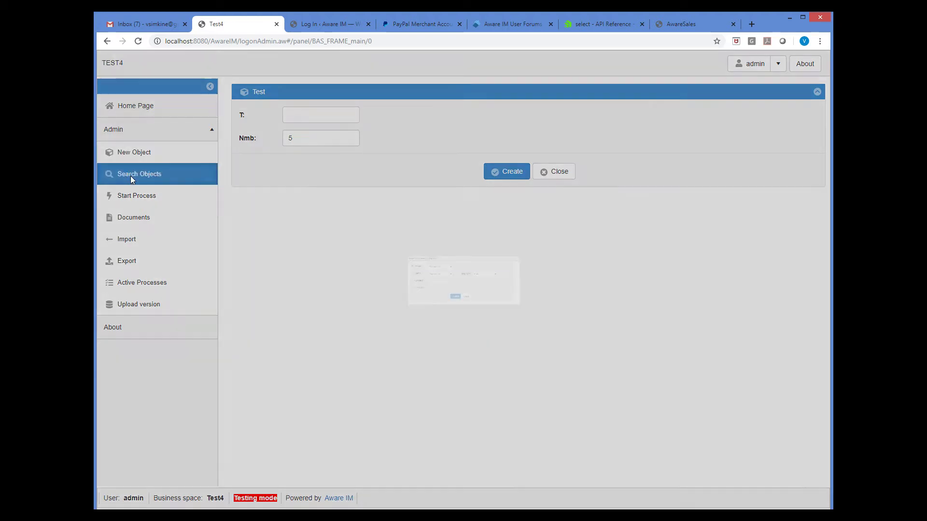
pyautogui.click(375, 241)
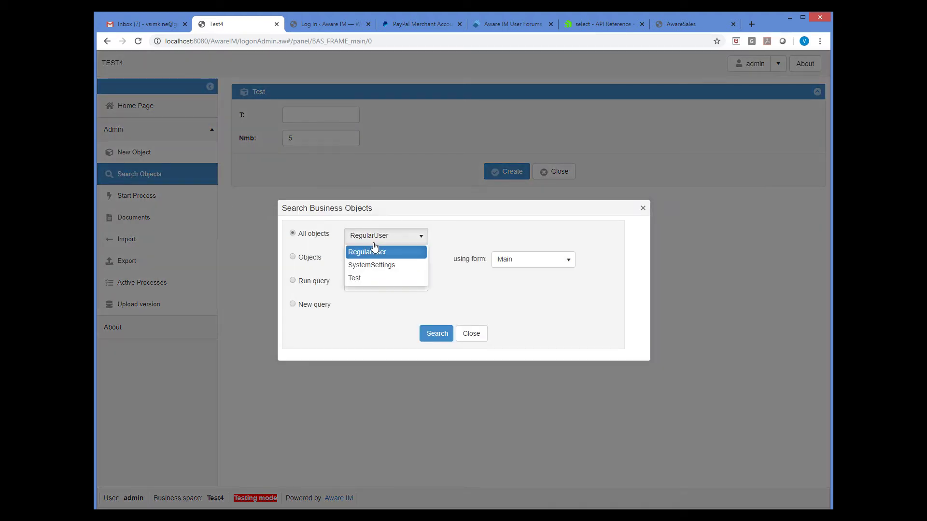
pyautogui.click(370, 278)
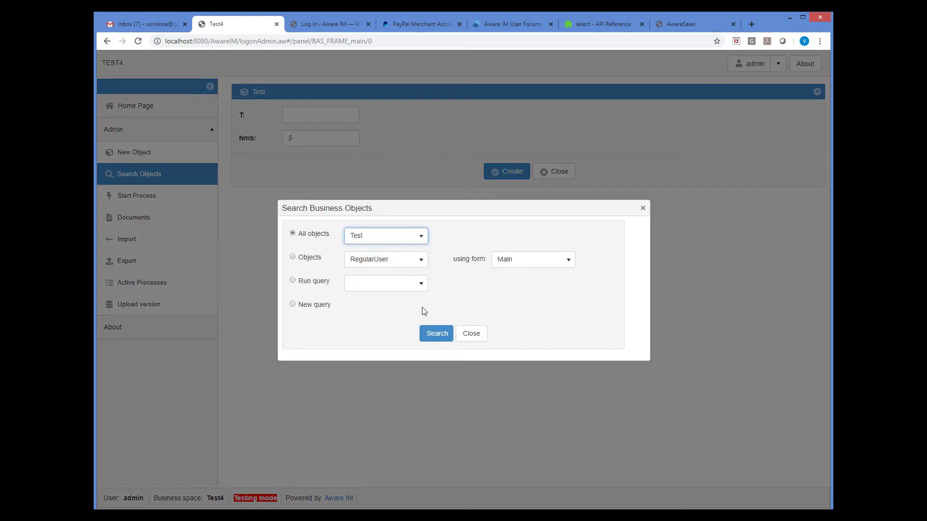
pyautogui.click(433, 334)
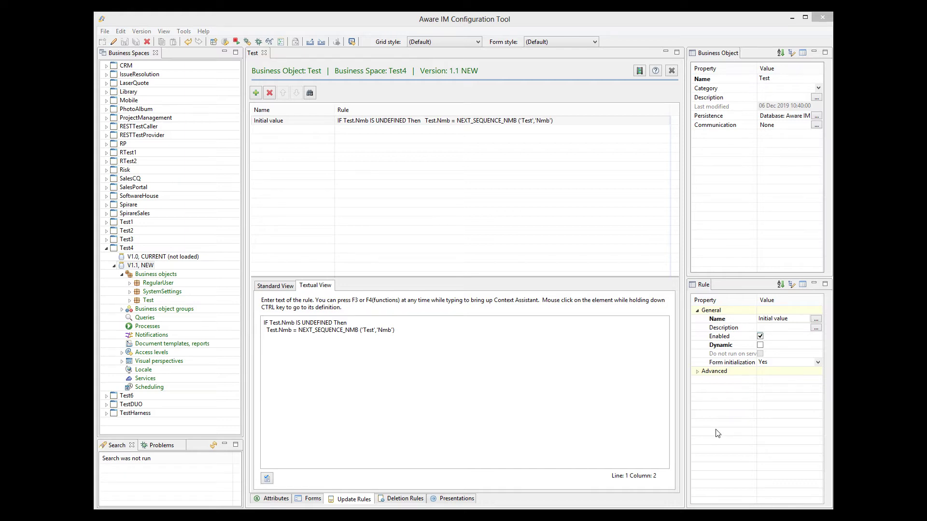
# - In the Aware IM Configuration Tool, add a business object named ProductOrder to version 1.1 of the Test4 business space
pyautogui.click(142, 276)
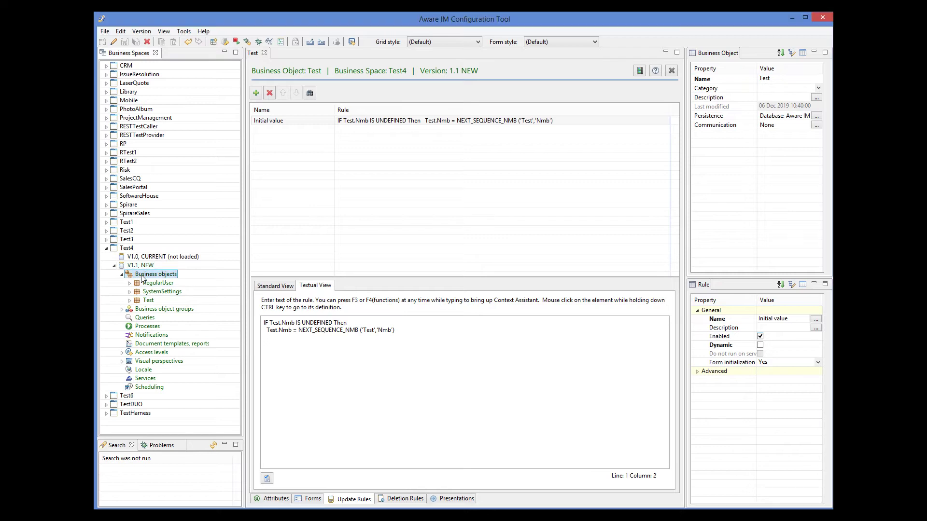
pyautogui.rightClick(141, 279)
pyautogui.click(156, 281)
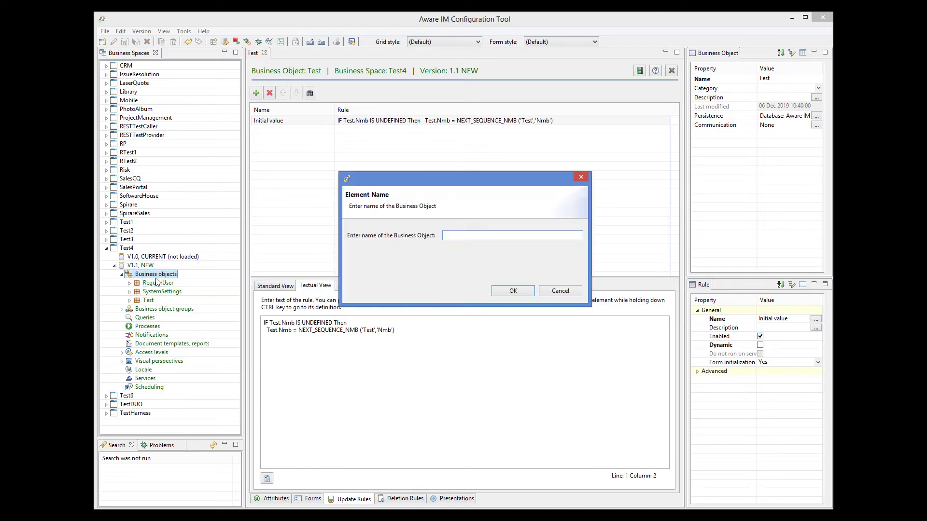
pyautogui.write('ProductOrder')
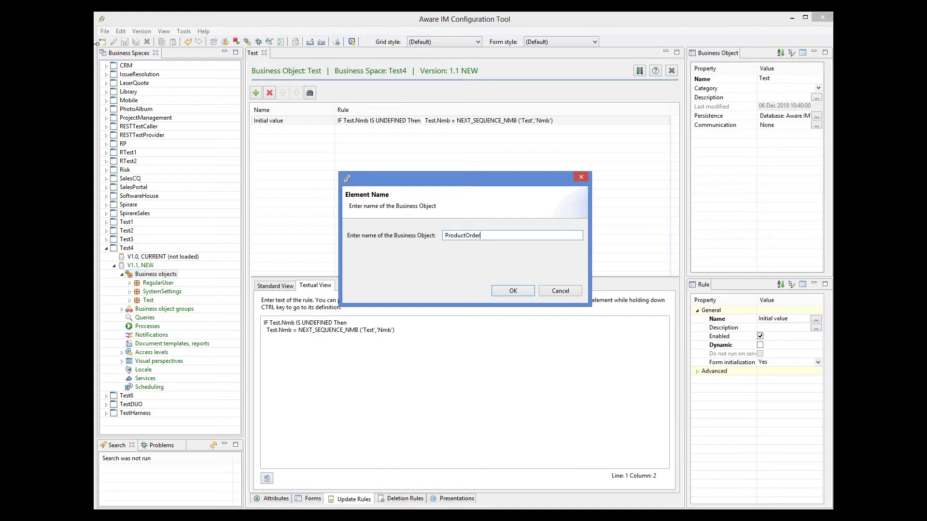
pyautogui.click(515, 294)
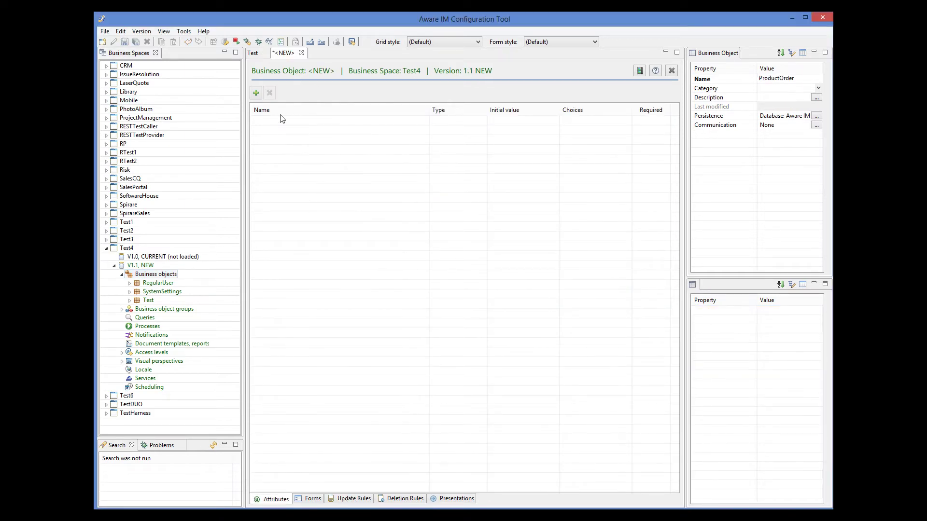
# - Add a Plain Text attribute named YearCreated to the ProductOrder business object
pyautogui.click(256, 93)
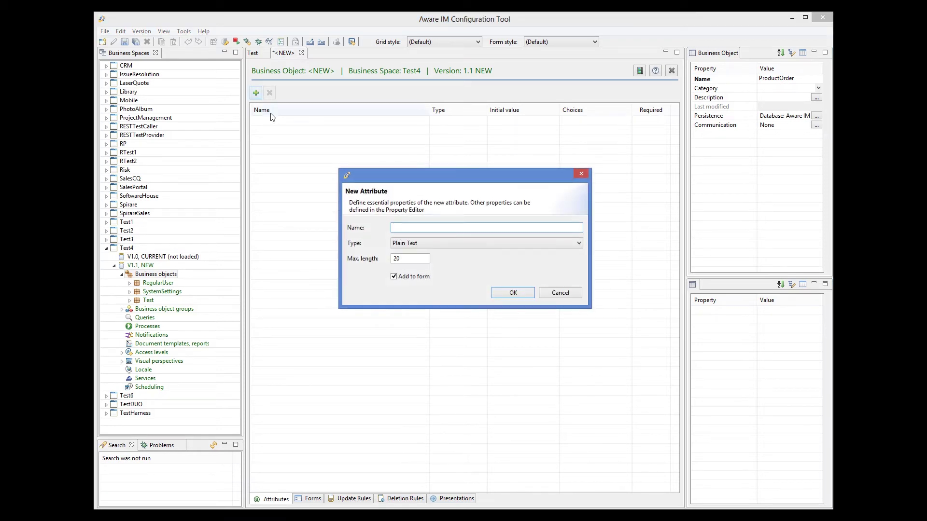
pyautogui.write('YearCreated')
pyautogui.click(513, 293)
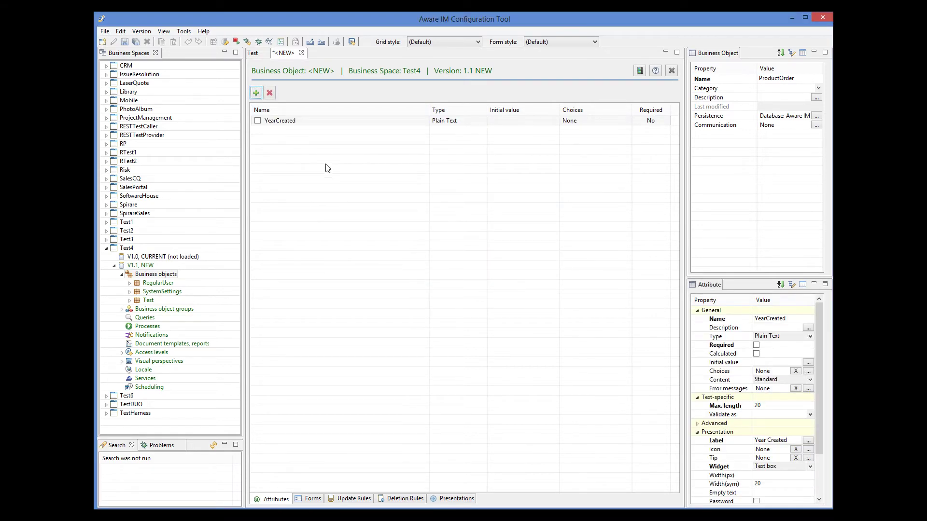
# - Add a Number attribute named SeqNo to ProductOrder and save the business object
pyautogui.click(256, 93)
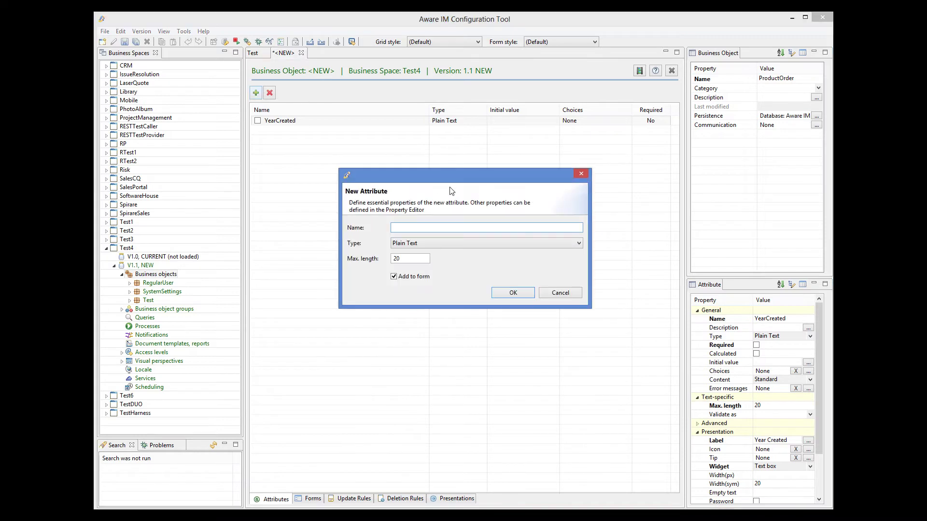
pyautogui.write('SeqNo')
pyautogui.click(426, 246)
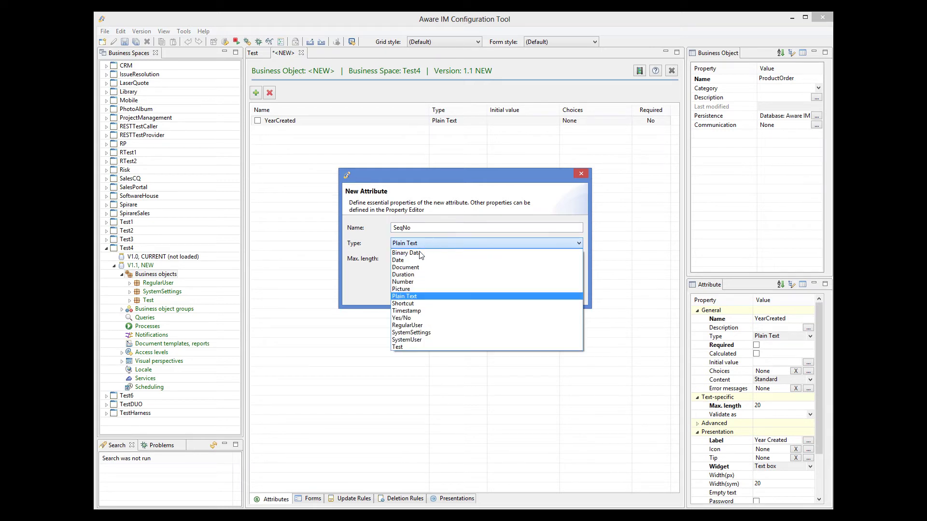
pyautogui.click(420, 280)
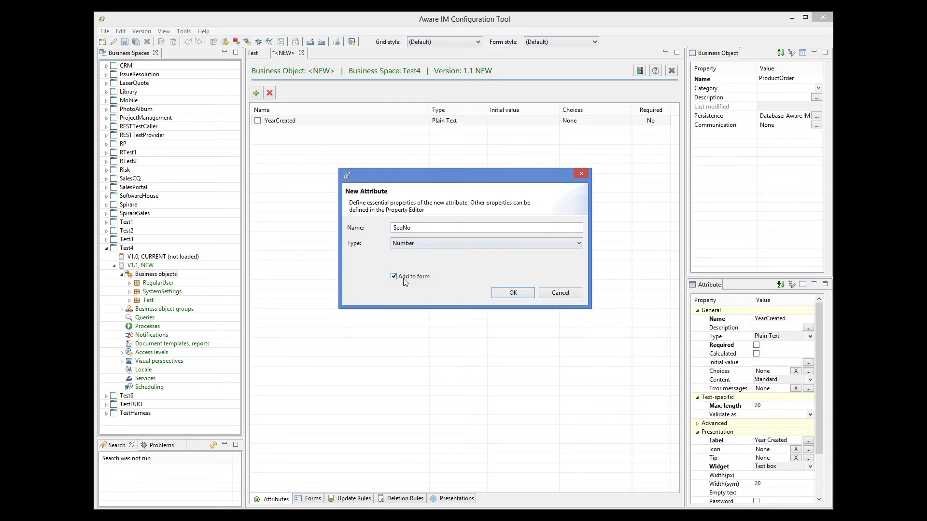
pyautogui.click(513, 293)
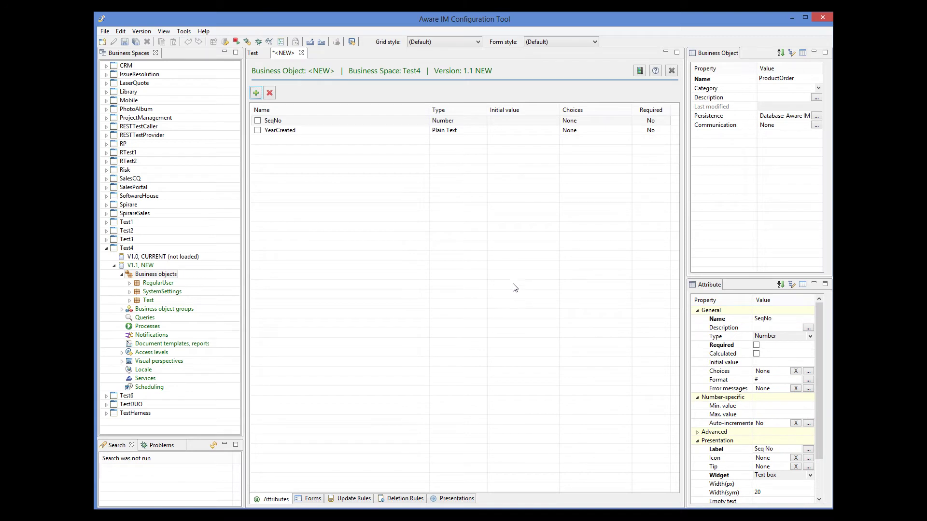
pyautogui.click(124, 41)
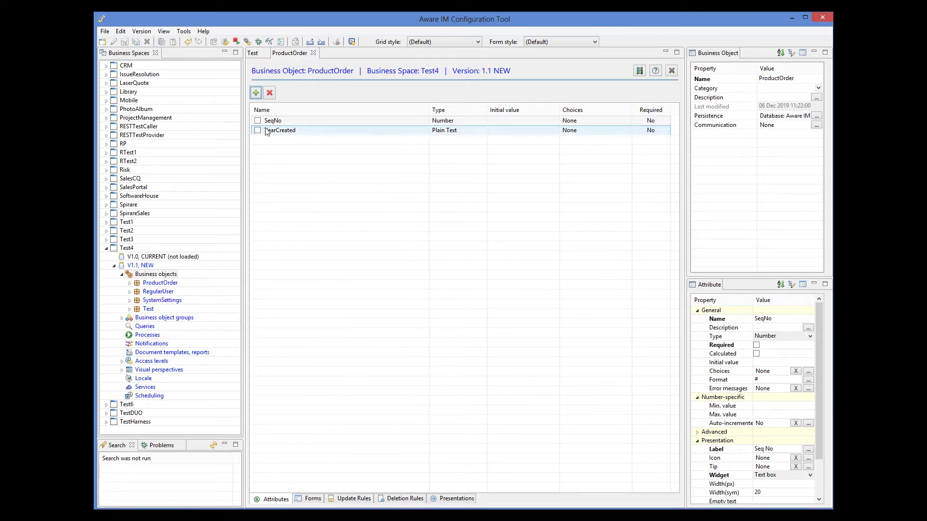
# - Set SeqNo to auto-increment within a group of instances determined by YearCreated, and save ProductOrder
pyautogui.click(276, 120)
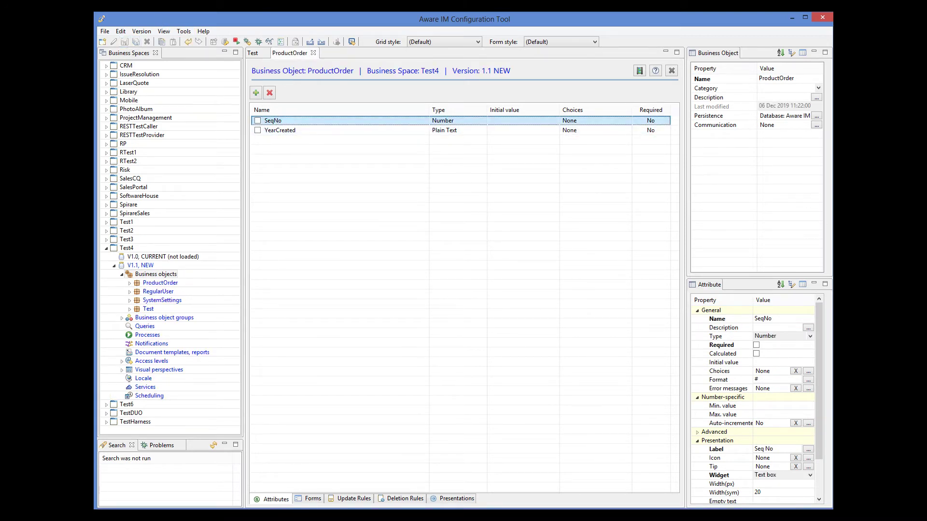
pyautogui.click(807, 423)
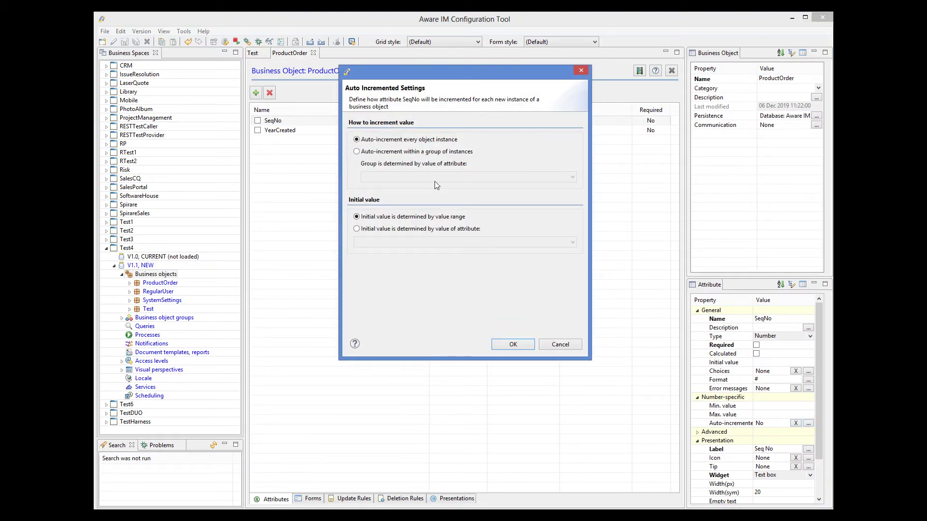
pyautogui.click(356, 152)
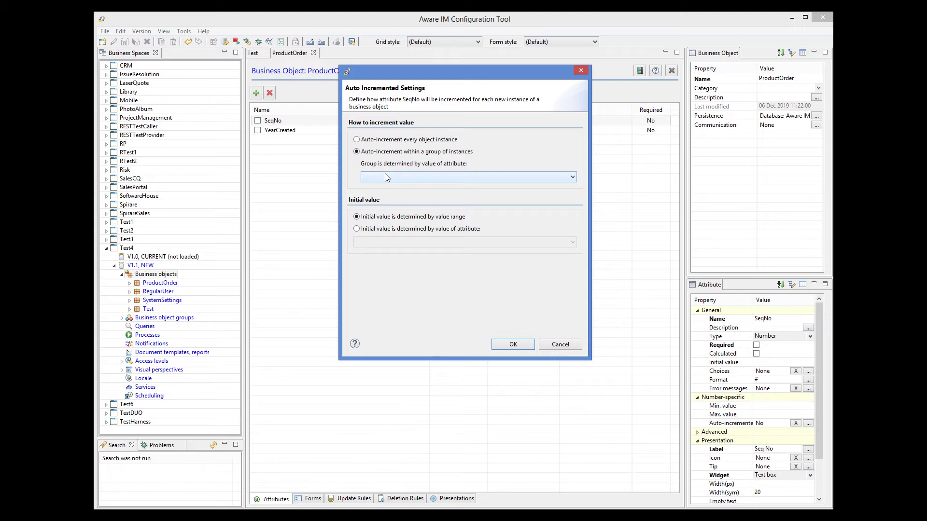
pyautogui.click(403, 179)
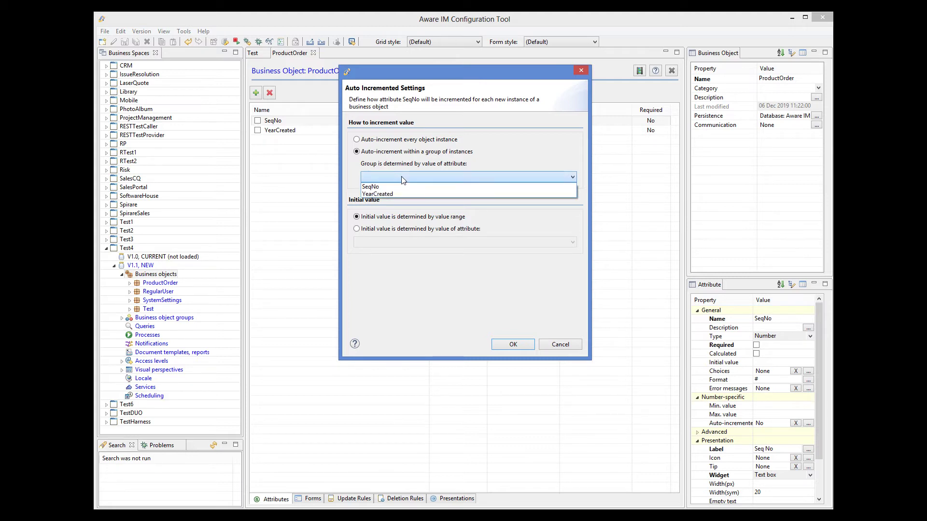
pyautogui.click(394, 194)
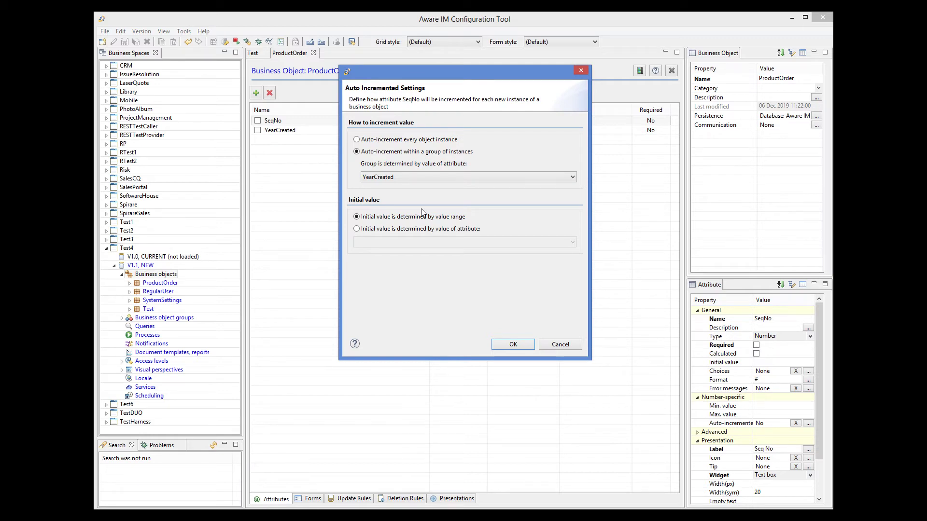
pyautogui.click(513, 344)
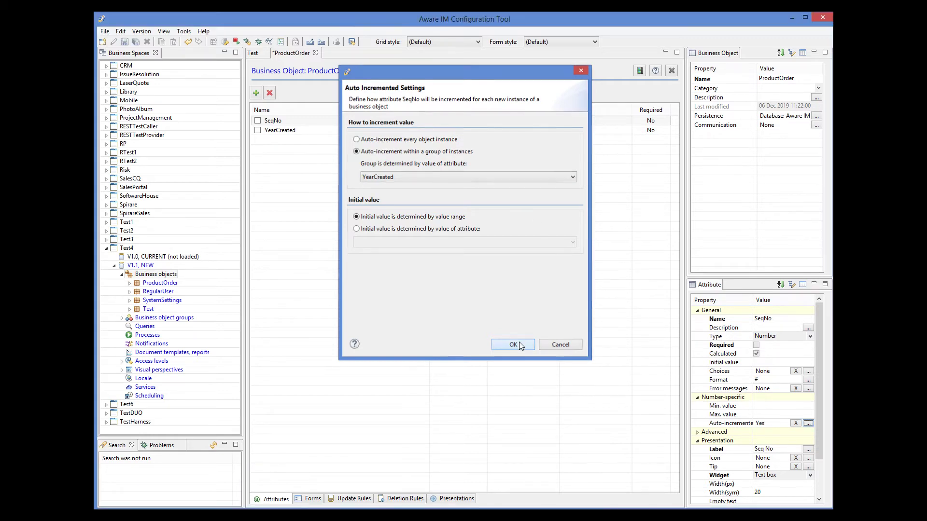
pyautogui.click(127, 43)
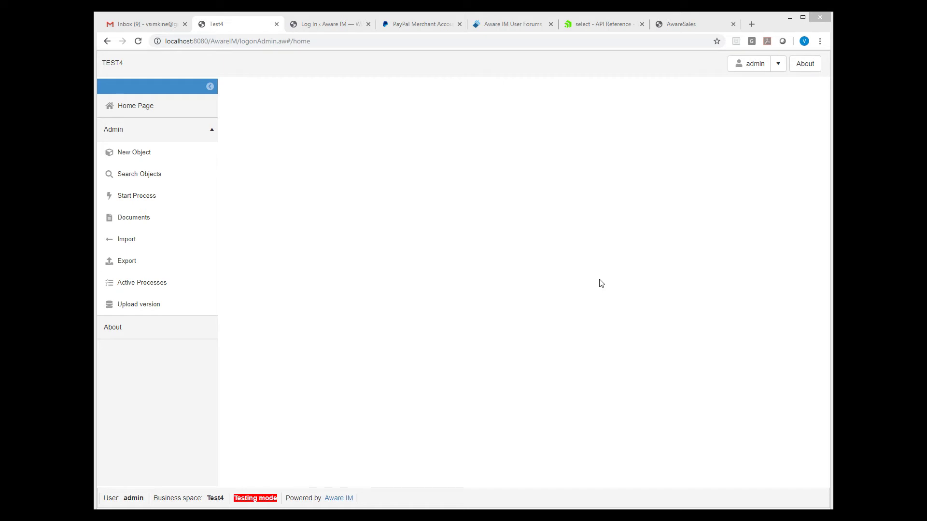
# - In the Test4 web application in the browser, create three ProductOrder records with Year Created set to 2019
pyautogui.click(154, 152)
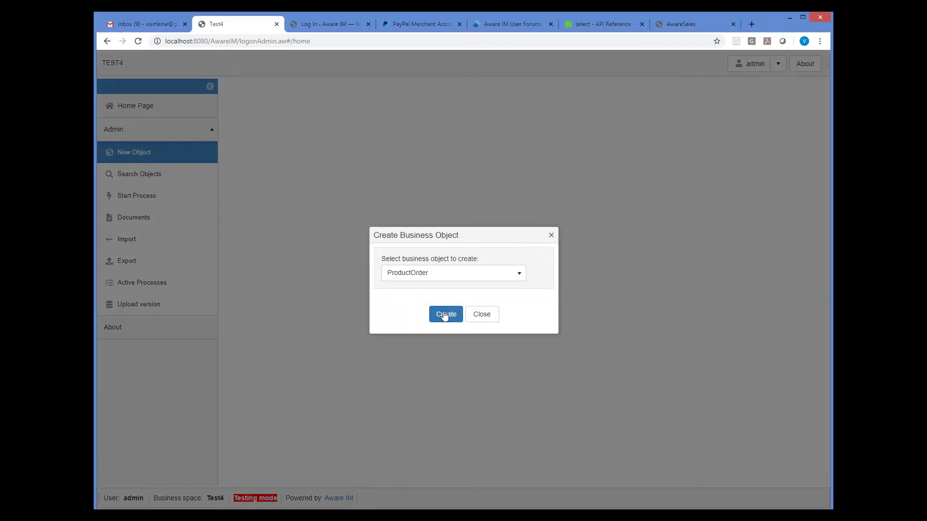
pyautogui.click(445, 315)
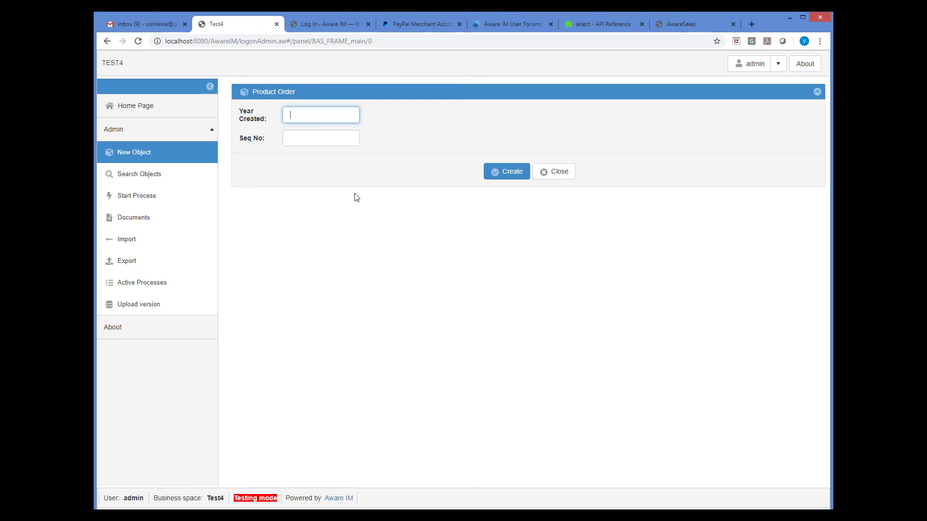
pyautogui.write('2019')
pyautogui.click(497, 176)
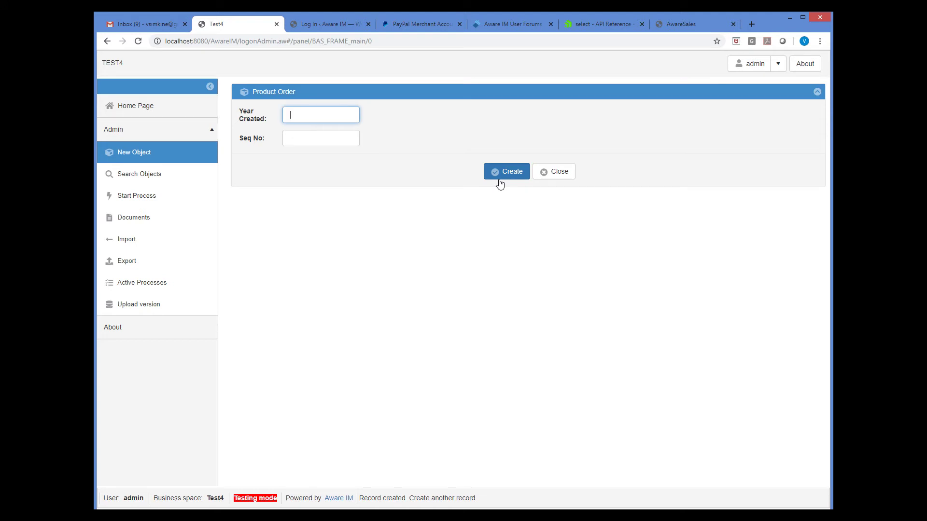
pyautogui.write('2019')
pyautogui.click(501, 179)
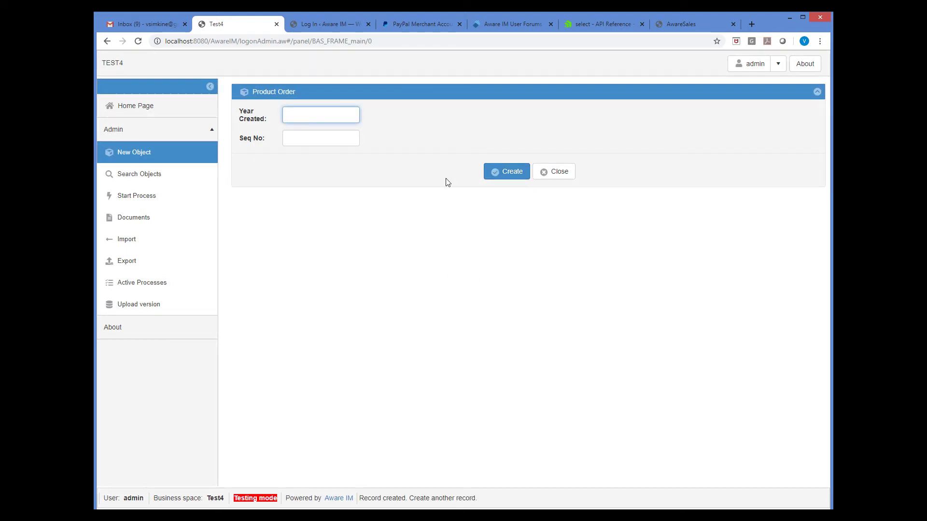
pyautogui.write('2019')
pyautogui.click(498, 181)
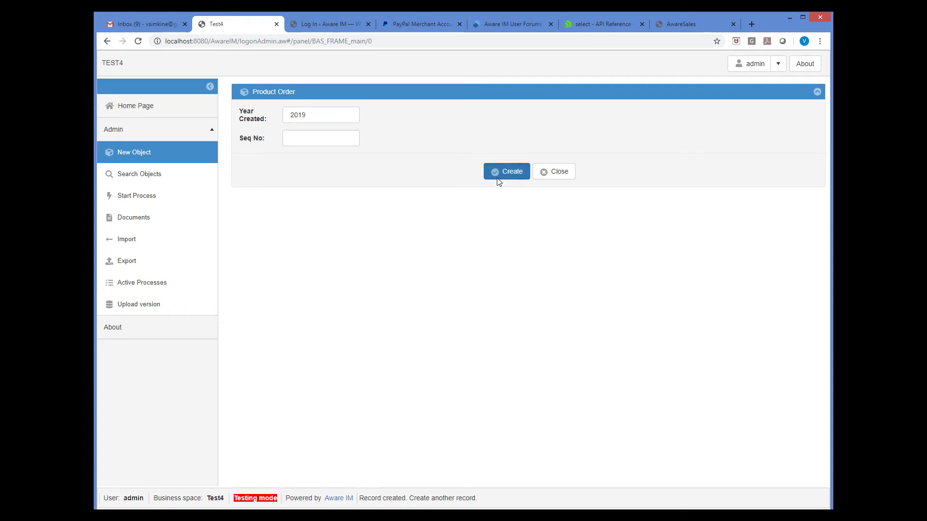
# - Create two more ProductOrder records with Year Created set to 2018
pyautogui.write('2018')
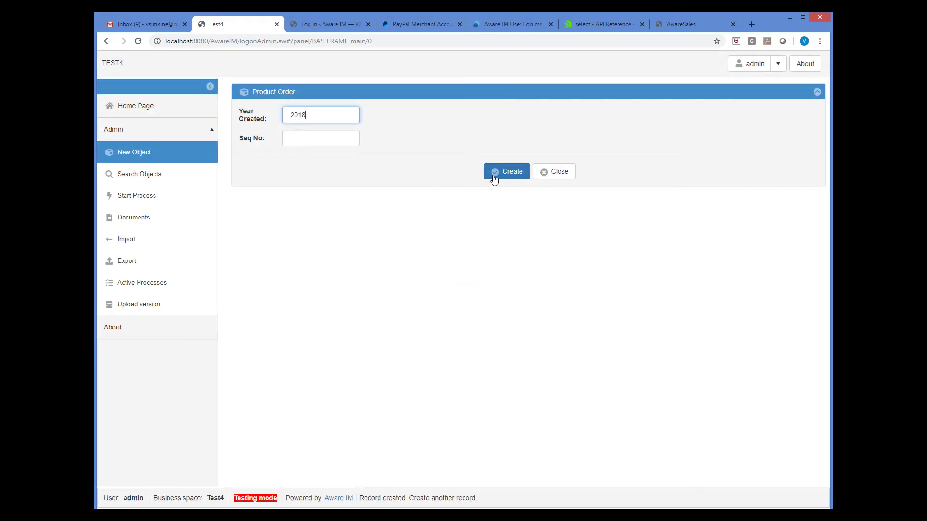
pyautogui.click(494, 178)
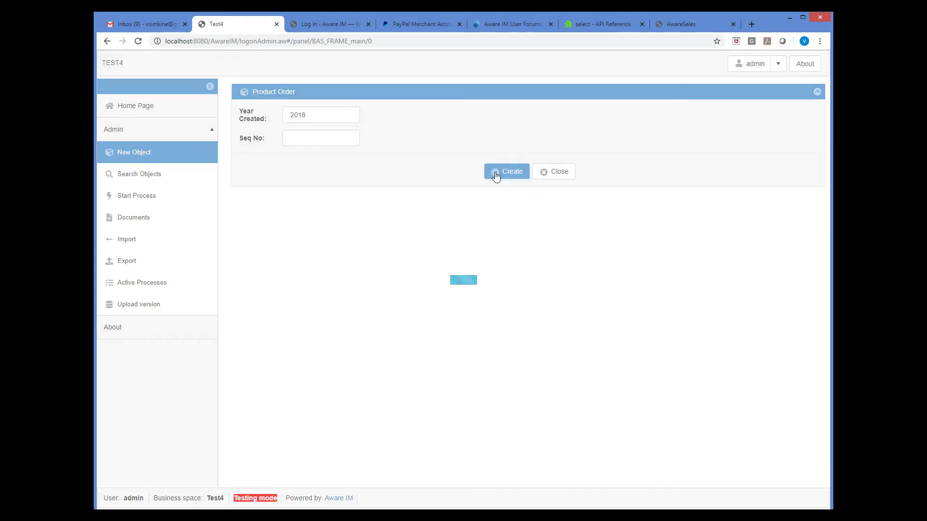
pyautogui.write('2018')
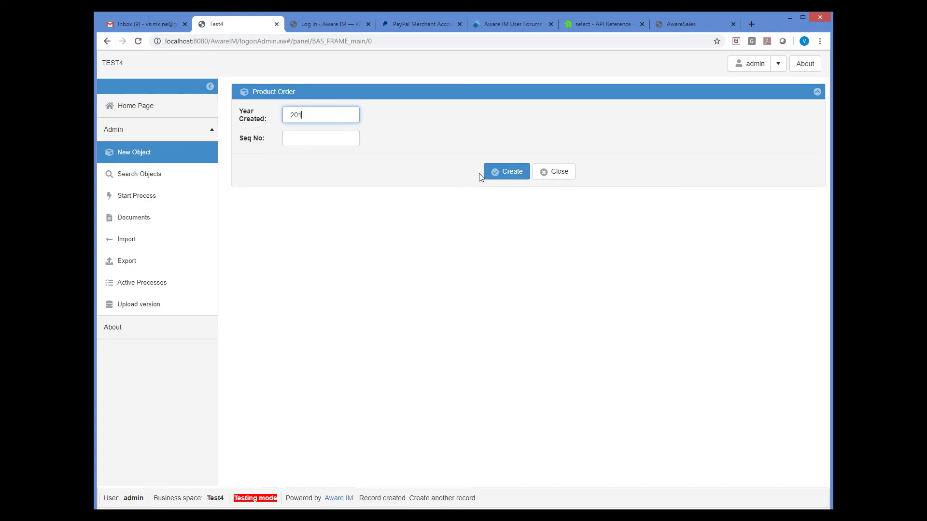
pyautogui.click(491, 175)
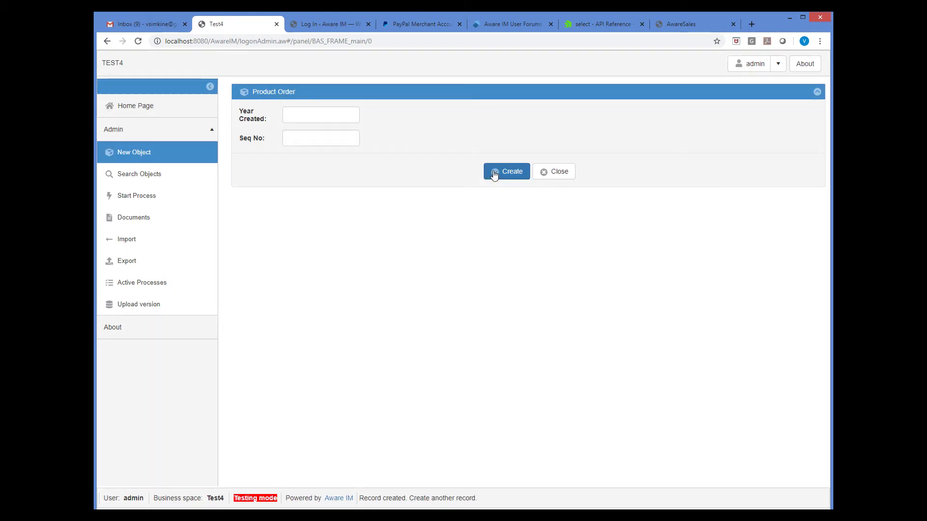
# - Search for all ProductOrder objects to check their Seq No values per year
pyautogui.click(168, 180)
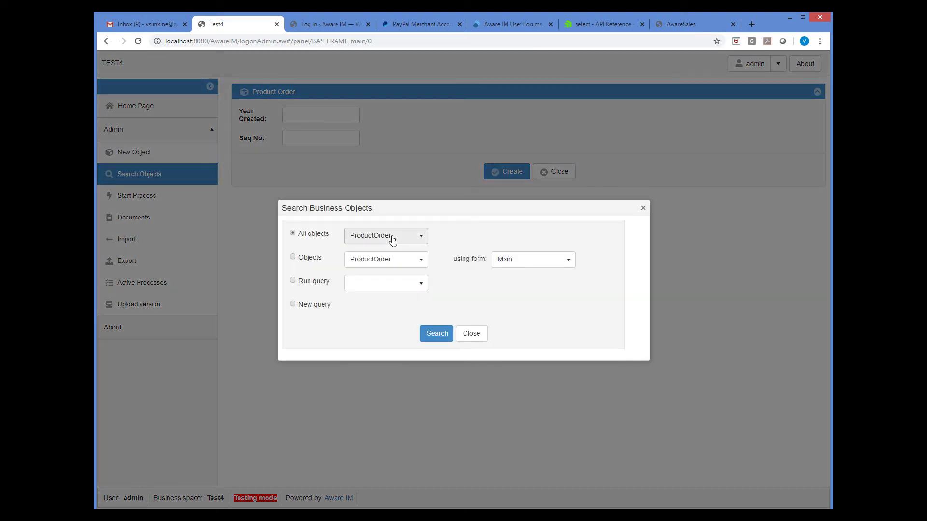
pyautogui.click(438, 333)
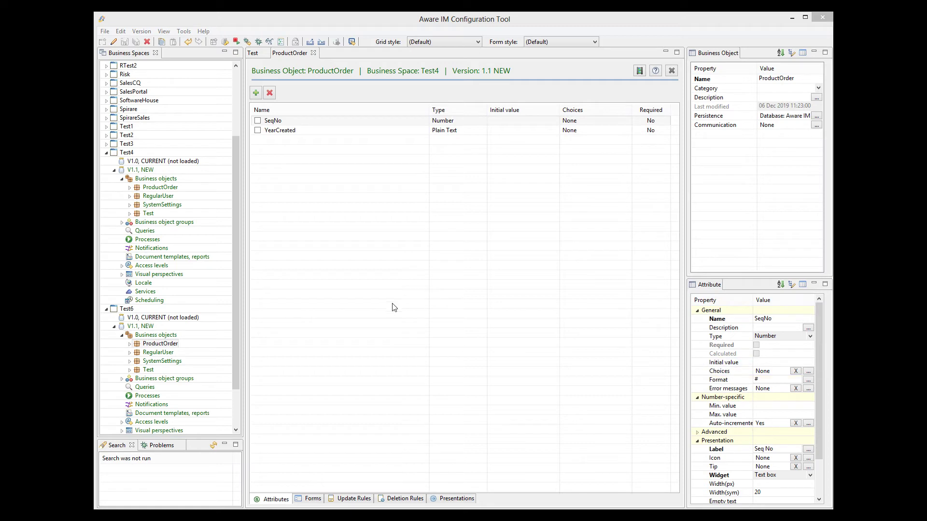
# - In the Aware IM Configuration Tool, mark the YearCreated attribute of ProductOrder as calculated
pyautogui.click(278, 132)
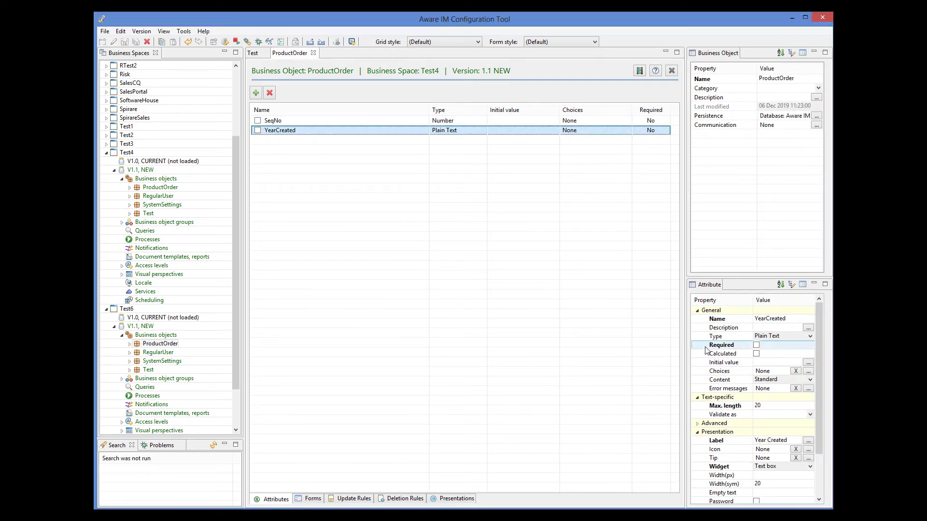
pyautogui.click(756, 355)
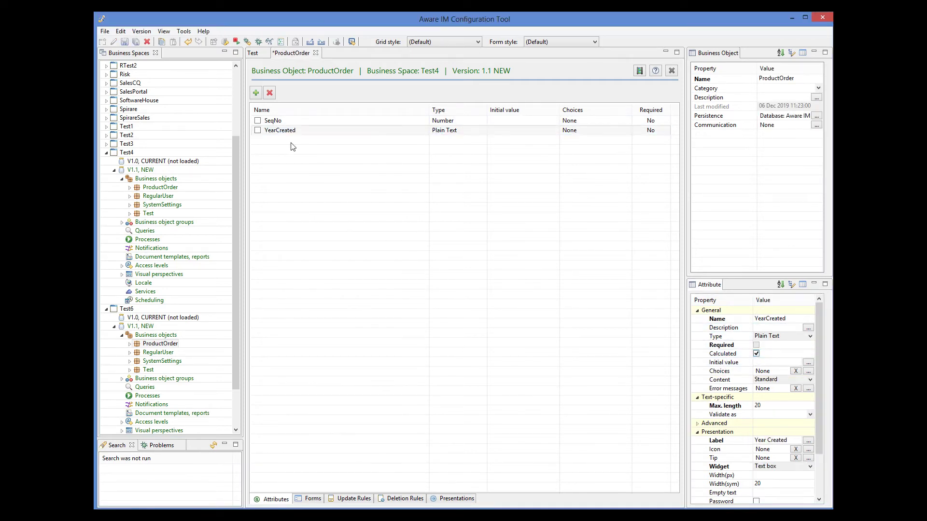
# - Save ProductOrder and add a Year Created update rule: IF ProductOrder.YearCreated IS UNDEFINED Then ProductOrder.YearCreated = AS_STRING(CURRENT_YEAR)
pyautogui.click(124, 42)
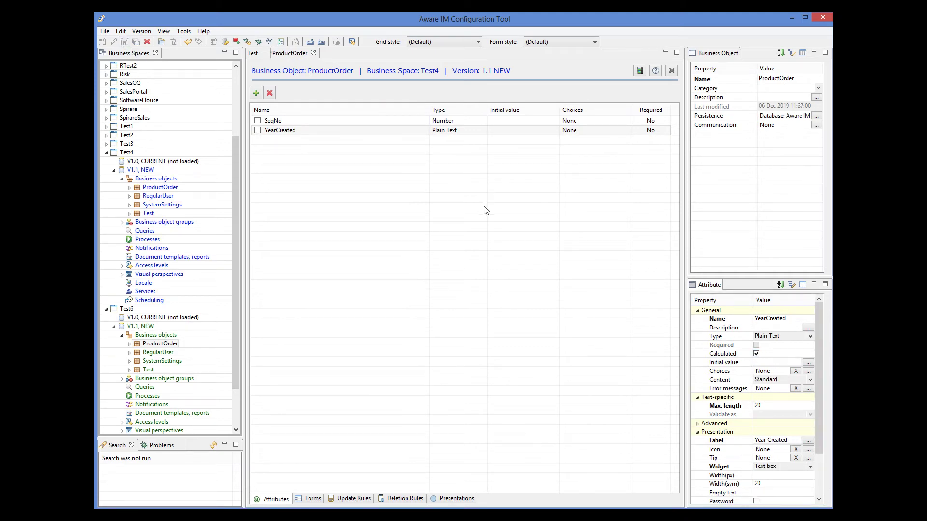
pyautogui.click(344, 499)
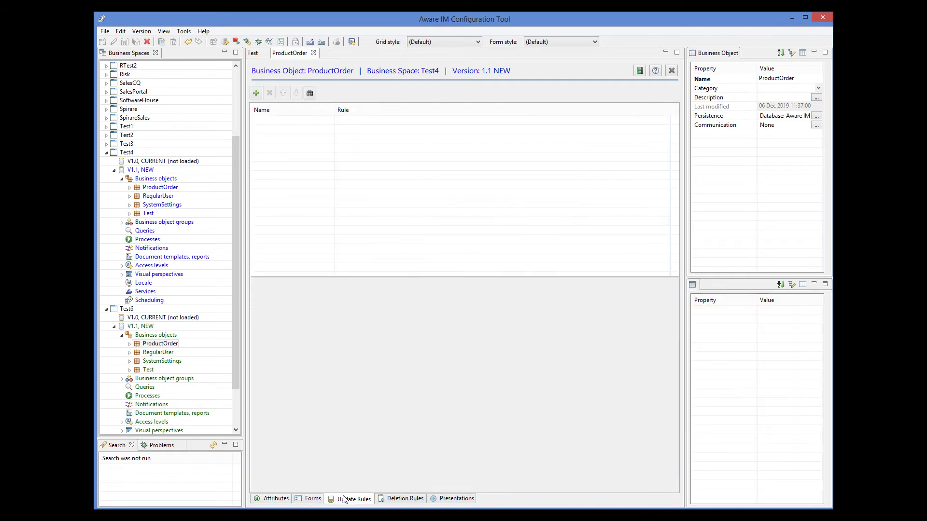
pyautogui.click(258, 93)
pyautogui.write('Year ')
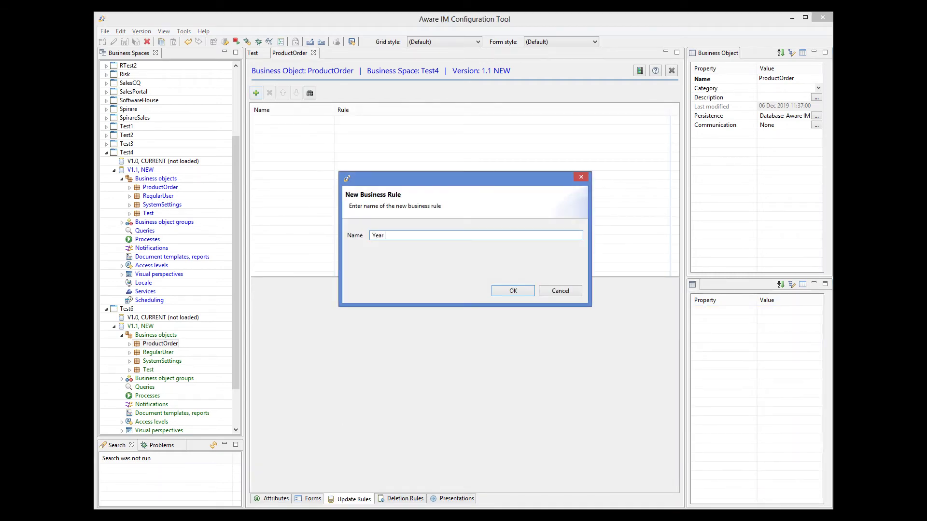
pyautogui.write('Created')
pyautogui.click(509, 290)
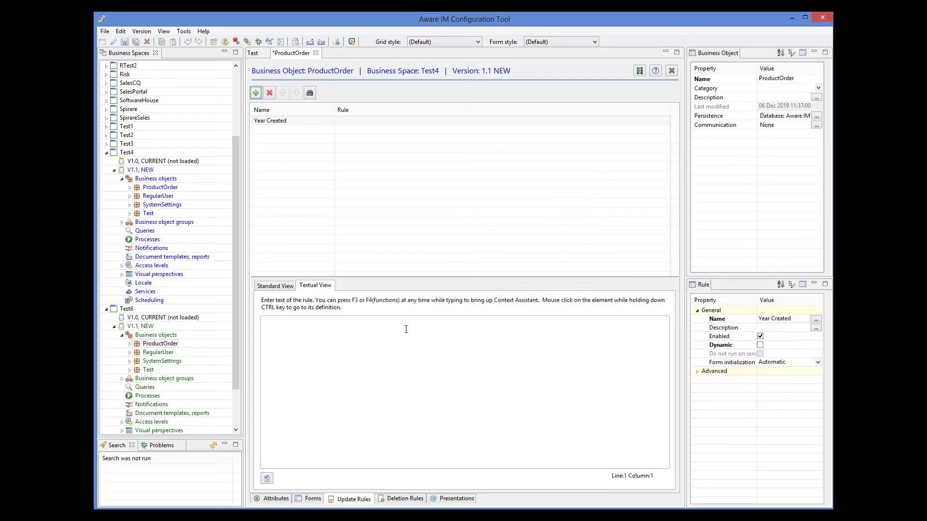
pyautogui.write('IF ProductOrder.YearCreated IS UNDEFINED Then   ProductOrder.YearCreated = AS_STRING(CURRENT_YEAR)')
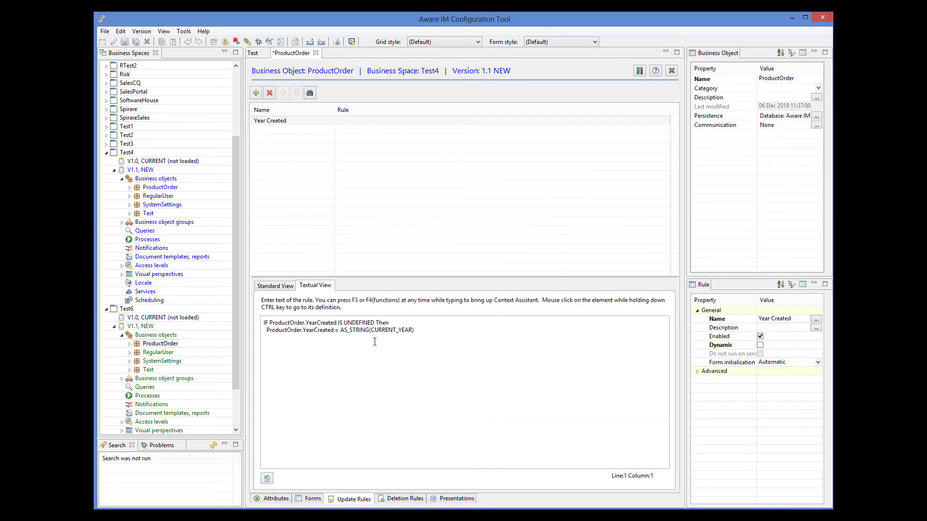
pyautogui.click(126, 43)
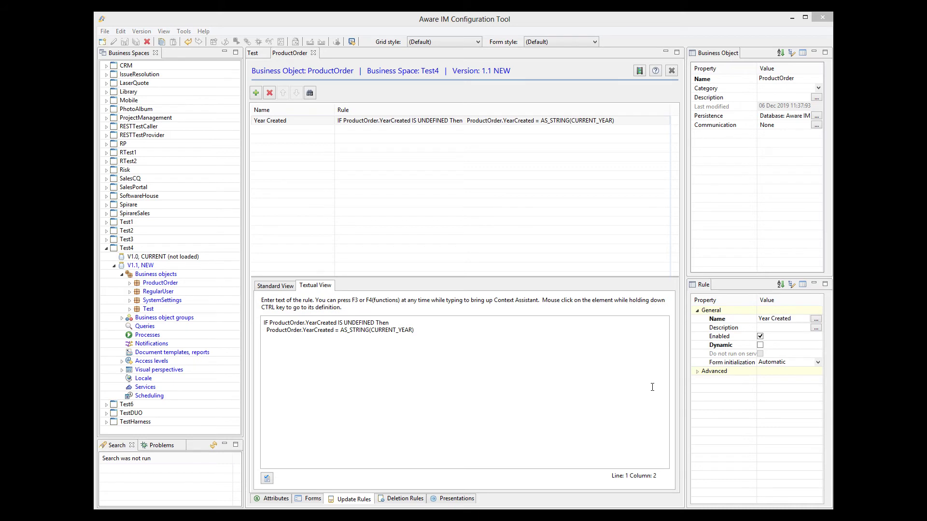
# - Add and save a Seq No update rule: IF ProductOrder.SeqNo IS UNDEFINED THEN ProductOrder.SeqNo = NEXT_SEQUENCE_NMB('ProductOrder', 'SeqNo', ProductOrder.YearCreated)
pyautogui.click(256, 93)
pyautogui.write('Seq No')
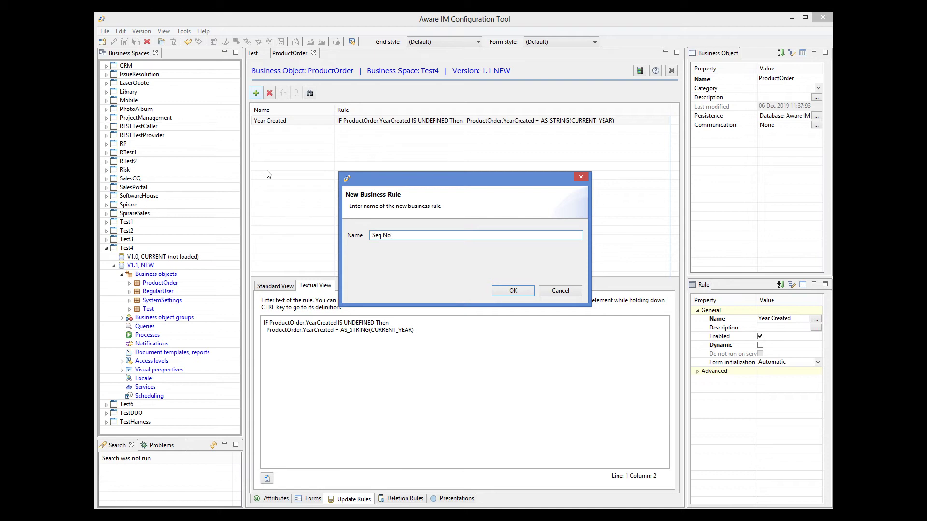
pyautogui.click(522, 290)
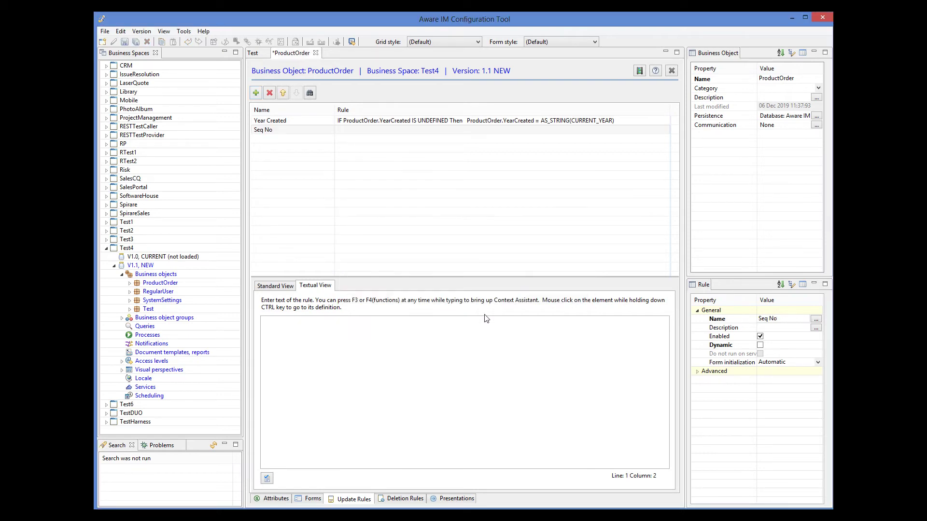
pyautogui.write("IF ProductOrder.SeqNo IS UNDEFINED THEN   ProductOrder.SeqNo = NEXT_SEQUENCE_NMB('ProductOrder', 'SeqNo', ProductOrder.YearCreated)")
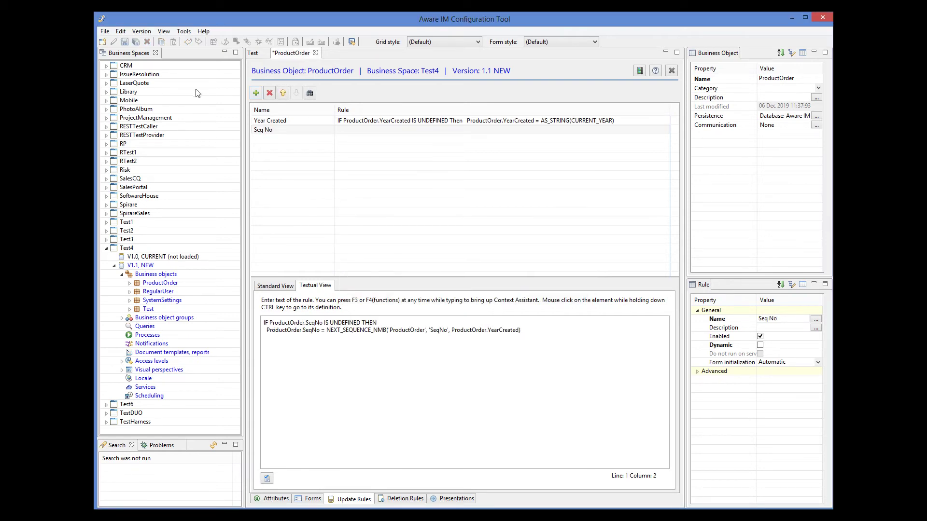
pyautogui.click(127, 43)
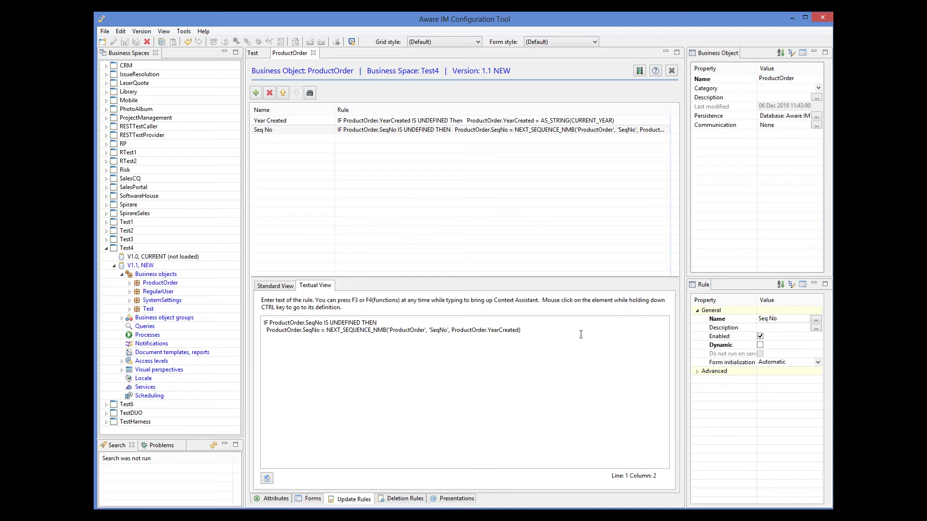
# - Set the priority of the Seq No rule to 49 in its advanced properties and save ProductOrder
pyautogui.click(721, 346)
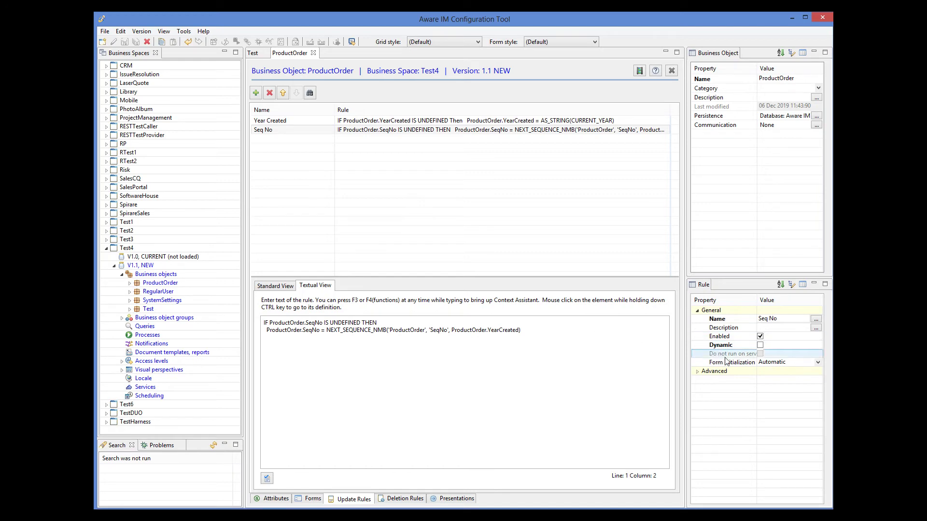
pyautogui.click(698, 372)
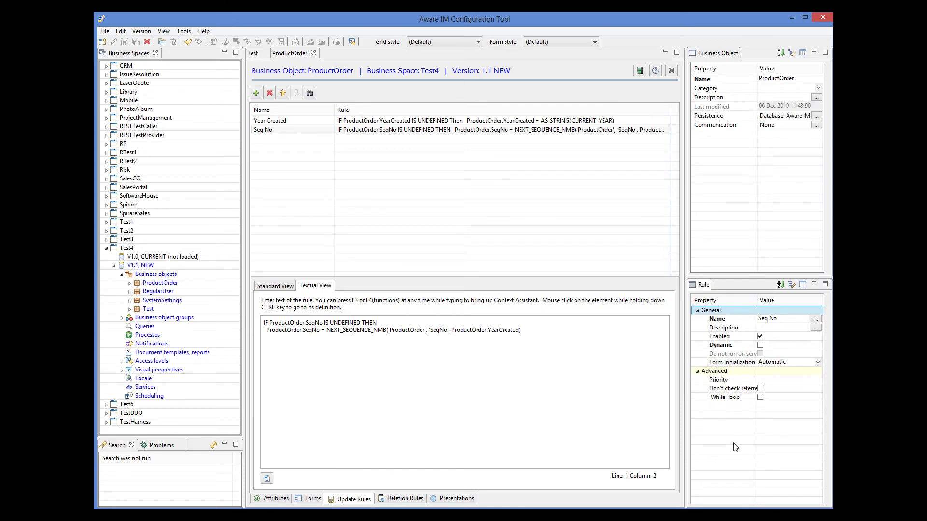
pyautogui.click(763, 380)
pyautogui.write('49')
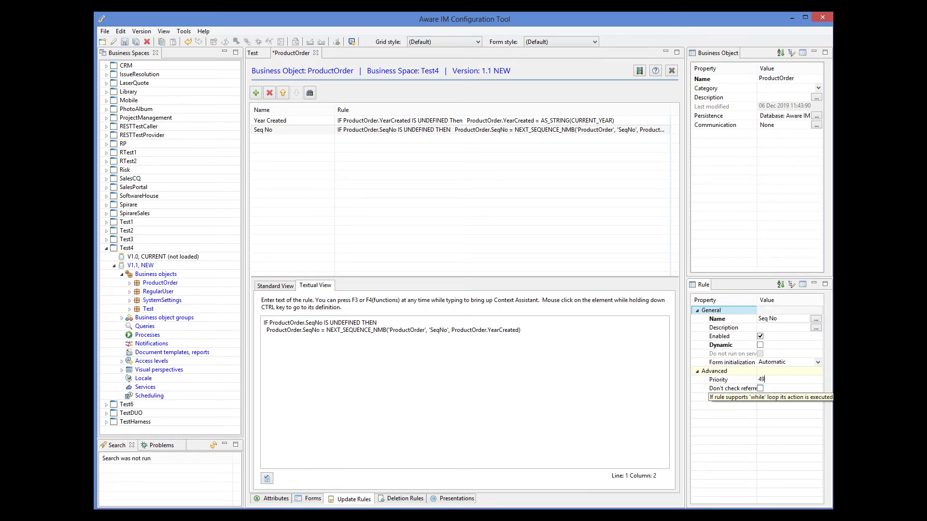
pyautogui.press('Return')
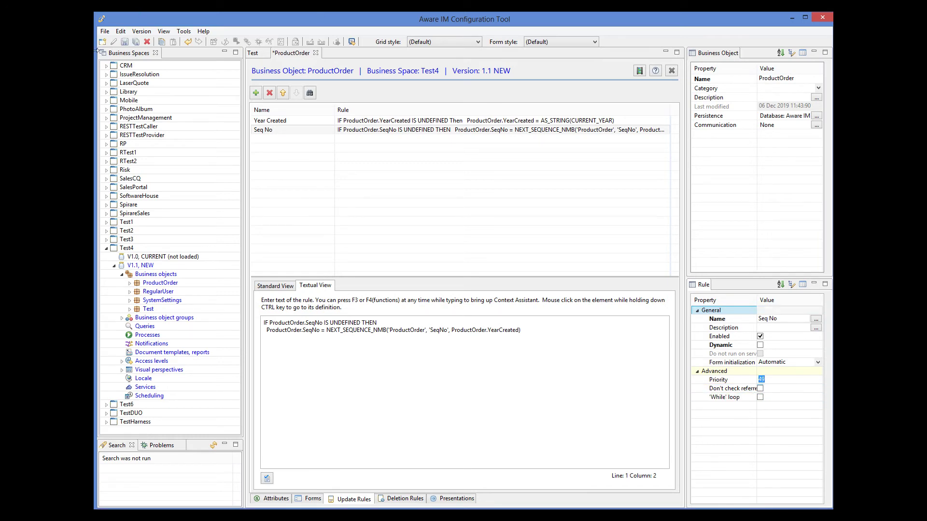
pyautogui.click(125, 42)
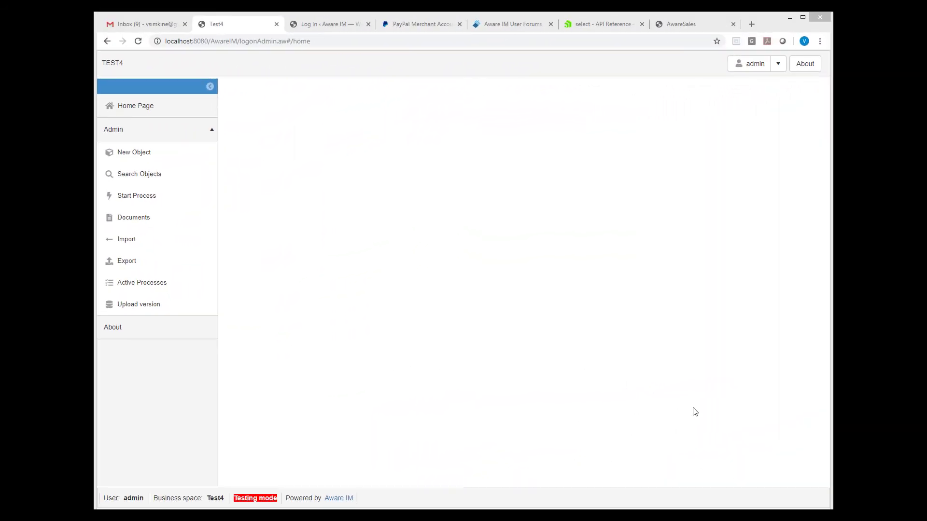
# - In the Test4 web application in the browser, open a new ProductOrder record to test the year and sequence number rules
pyautogui.click(167, 154)
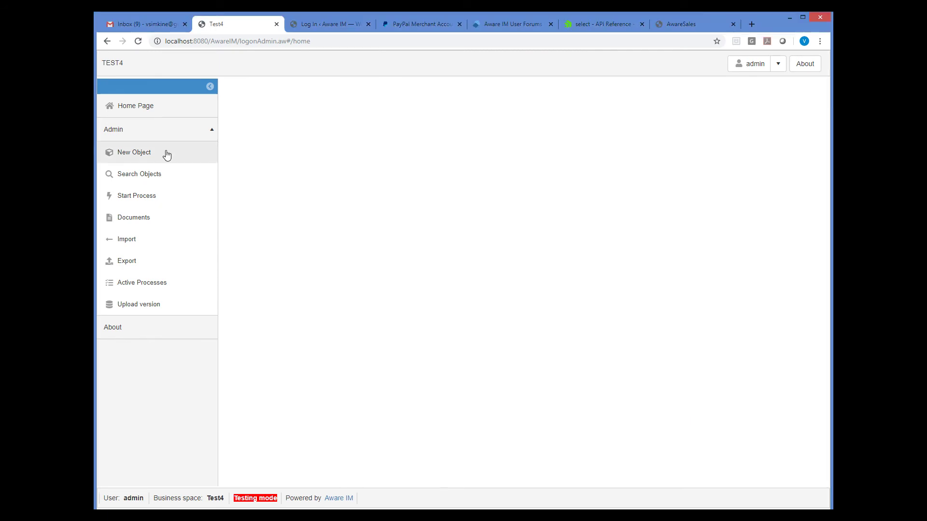
pyautogui.click(166, 154)
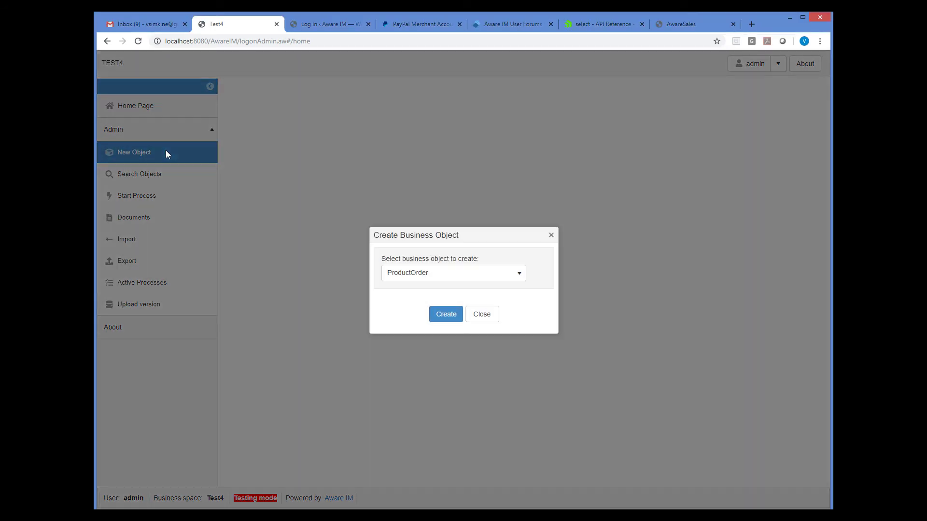
pyautogui.click(456, 316)
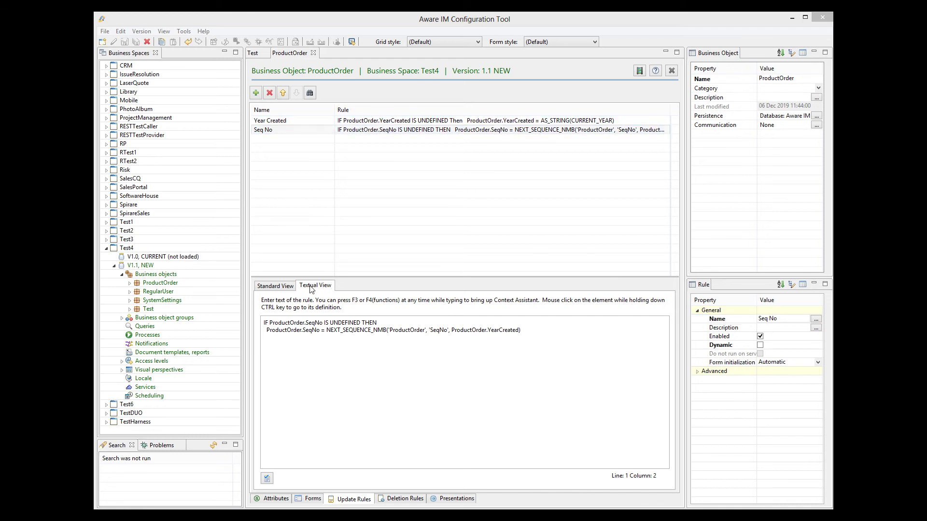
# - In the Aware IM Configuration Tool, add a Plain Text attribute RefNo with maximum length 40 to ProductOrder and save
pyautogui.click(276, 499)
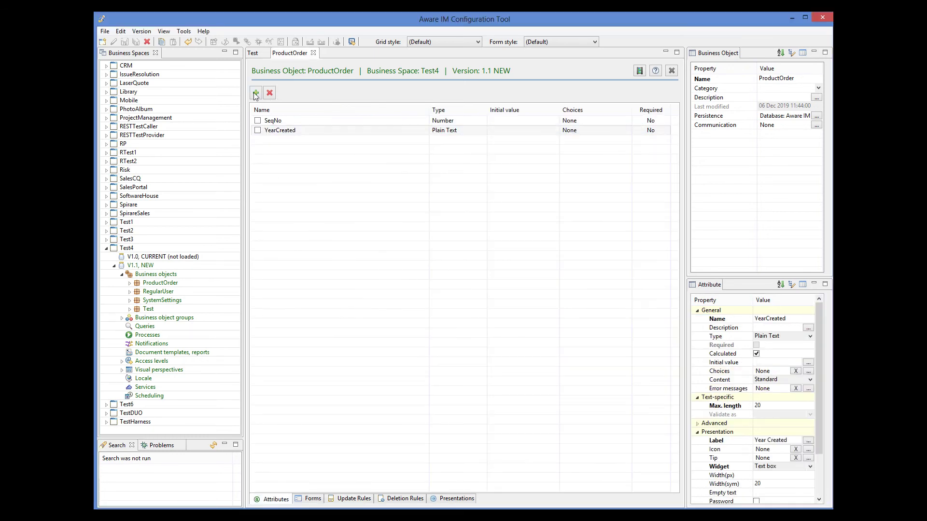
pyautogui.click(256, 92)
pyautogui.write('Ref')
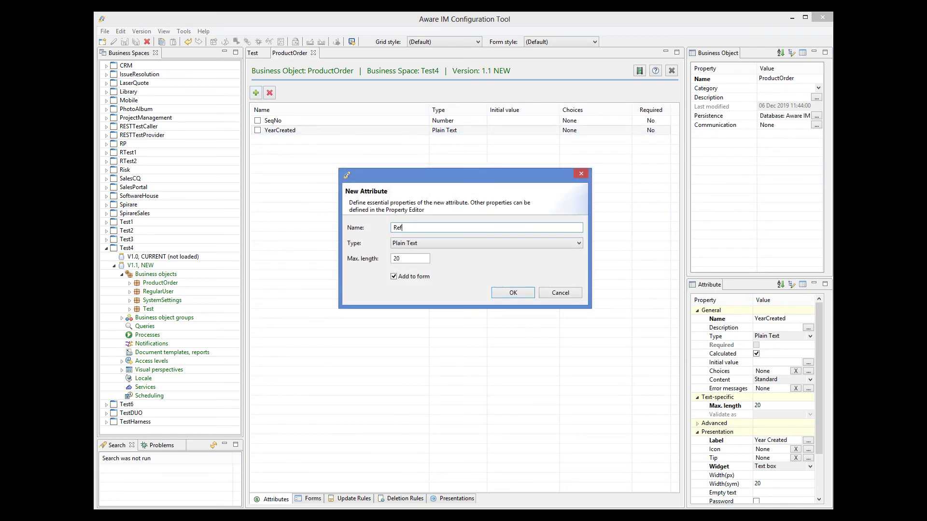
pyautogui.write('No')
pyautogui.click(392, 259)
pyautogui.press('Delete')
pyautogui.write('4')
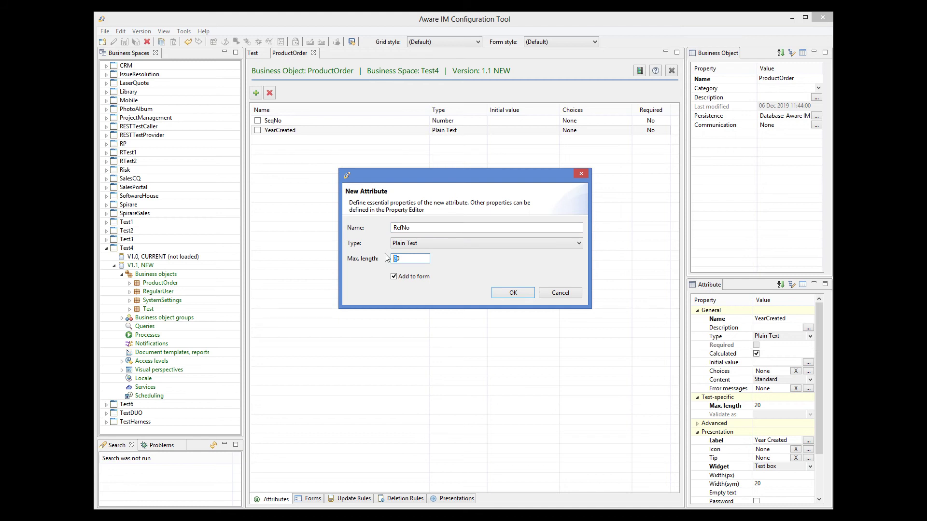
pyautogui.click(502, 295)
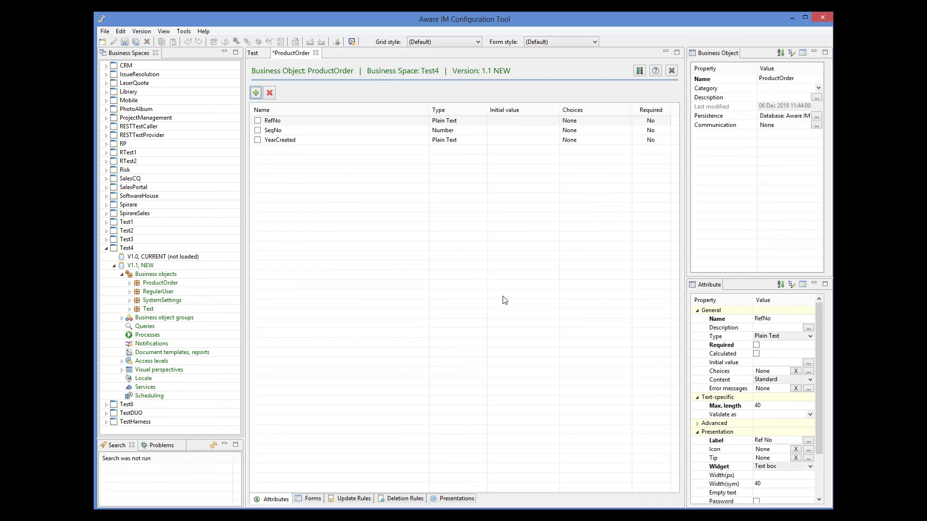
pyautogui.click(125, 42)
# - Make the Seq No rule check ProductOrder.RefNo, add the line ProductOrder.RefNo='ORDER_' + ProductOrder.YearCreated + '_' + ProductOrder.SeqNo, and save
pyautogui.click(344, 501)
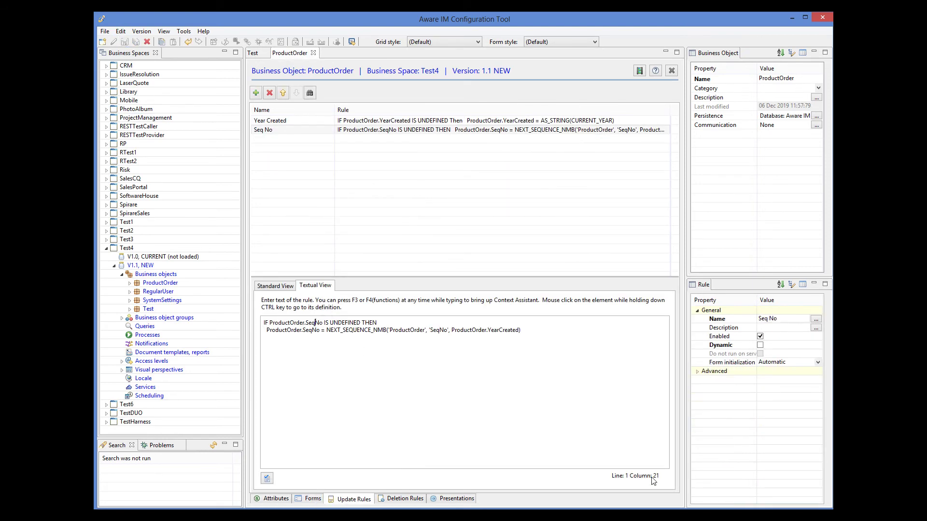
pyautogui.press('BackSpace')
pyautogui.press('BackSpace')
pyautogui.press('BackSpace')
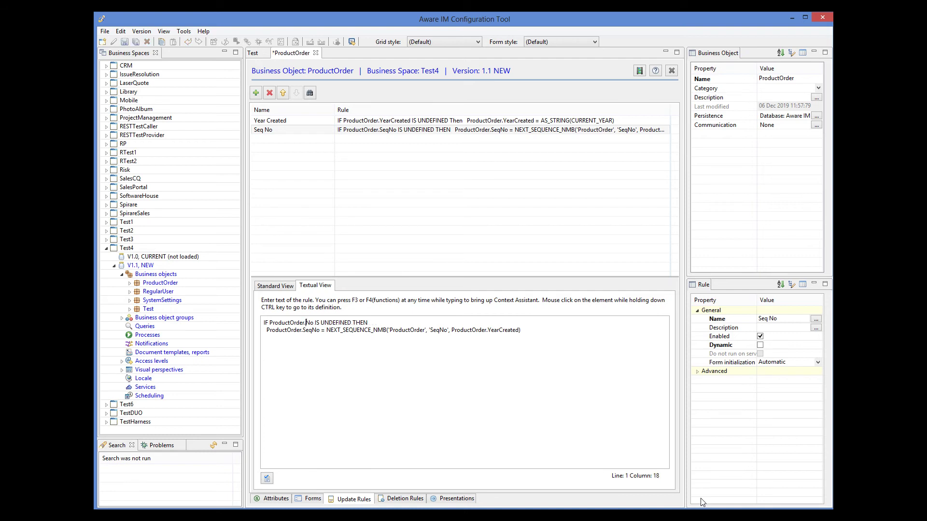
pyautogui.write('Ref')
pyautogui.write("ProductOrder.RefNo='ORDER_' + ProductOrder.YearCreated + '_' + ProductOrder.SeqNo")
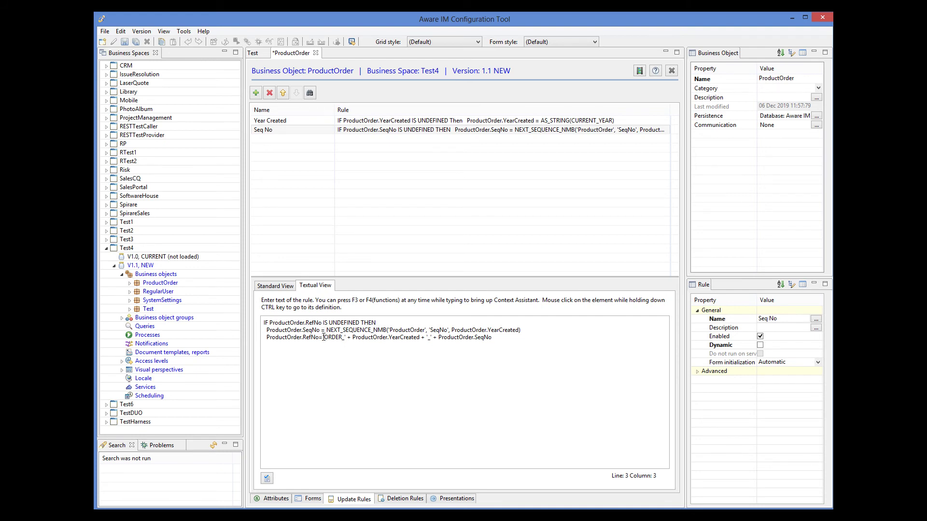
pyautogui.moveTo(322, 337); pyautogui.dragTo(496, 337)
pyautogui.click(483, 354)
pyautogui.click(125, 42)
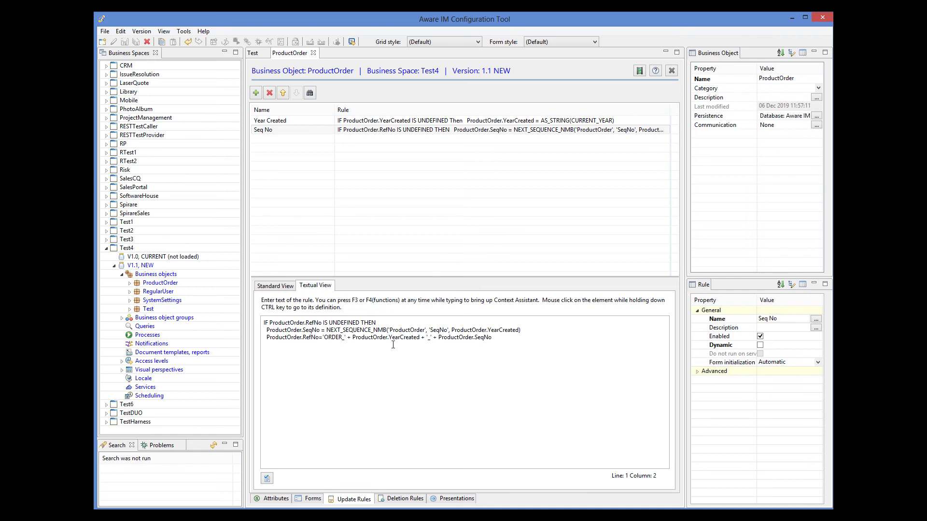
# - Delete the Year Created and Seq No rows from the Main section of ProductOrder's Main form and save it
pyautogui.click(313, 500)
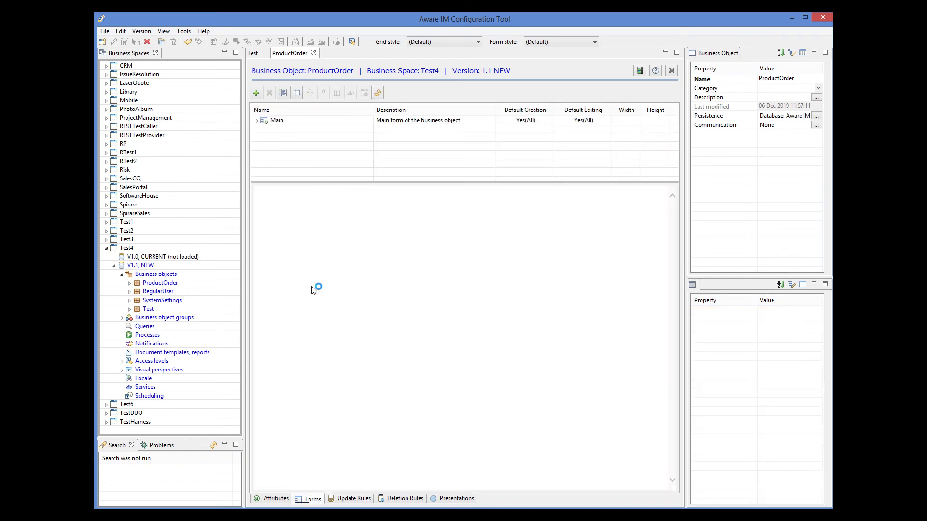
pyautogui.doubleClick(269, 121)
pyautogui.click(283, 130)
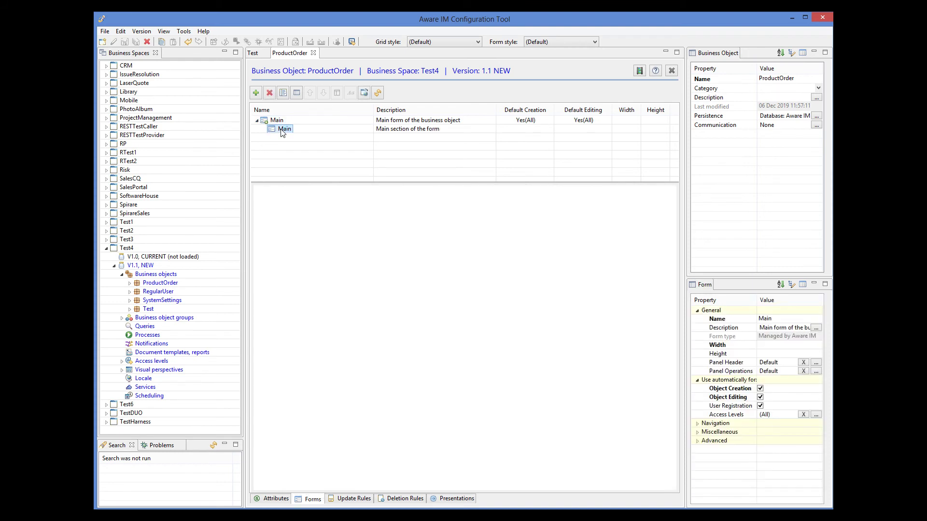
pyautogui.doubleClick(283, 130)
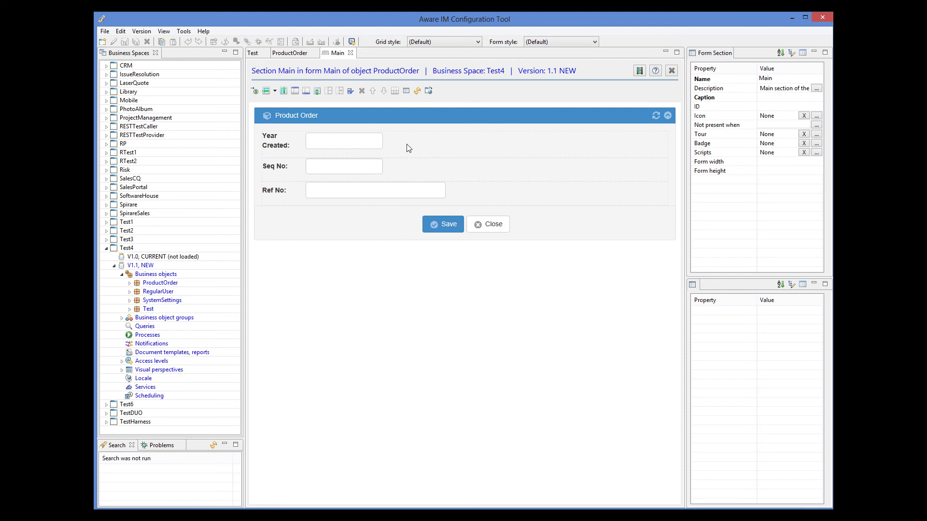
pyautogui.click(407, 144)
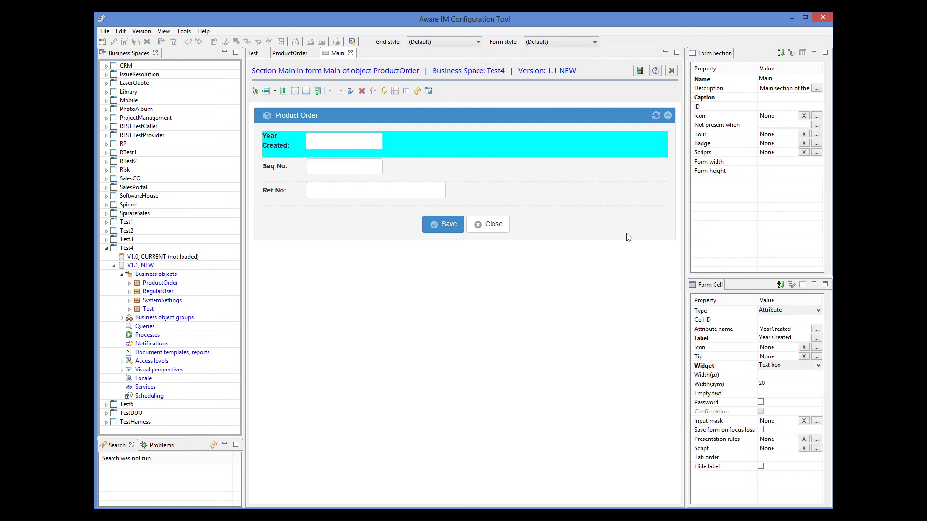
pyautogui.click(362, 92)
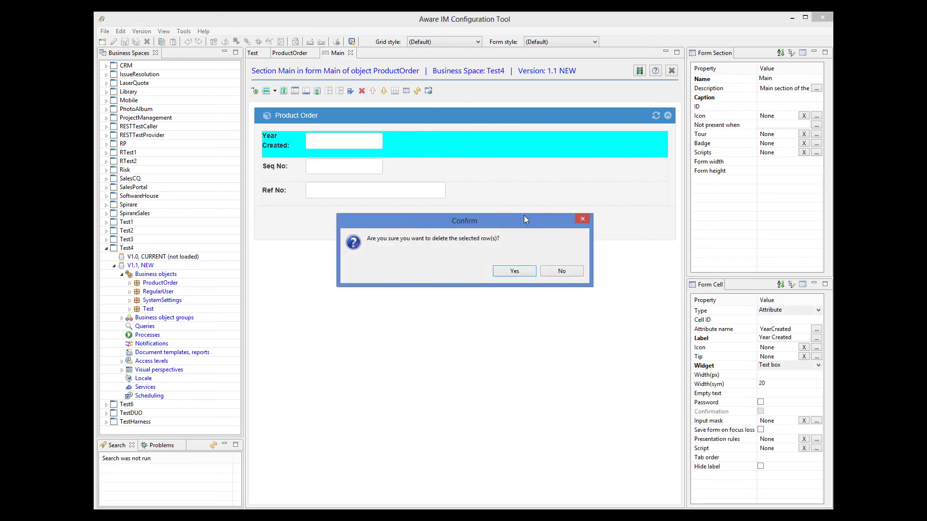
pyautogui.click(515, 271)
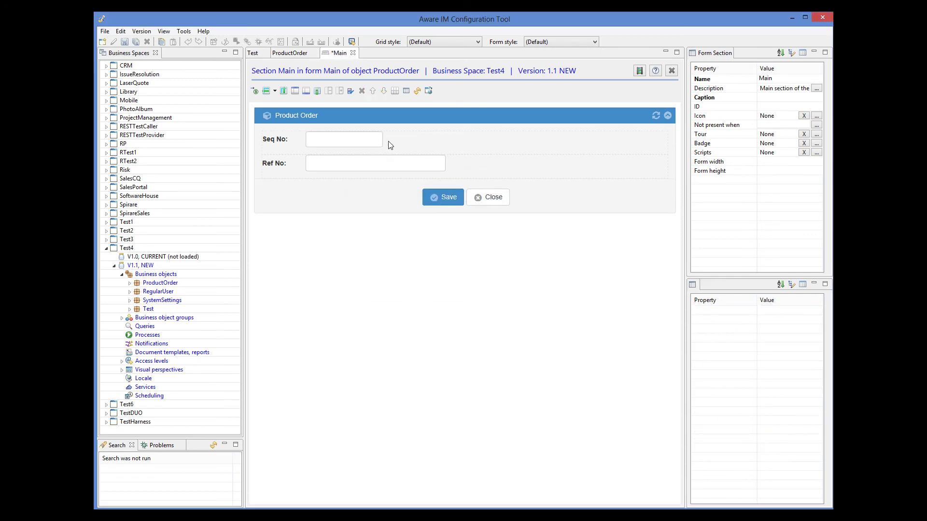
pyautogui.click(362, 91)
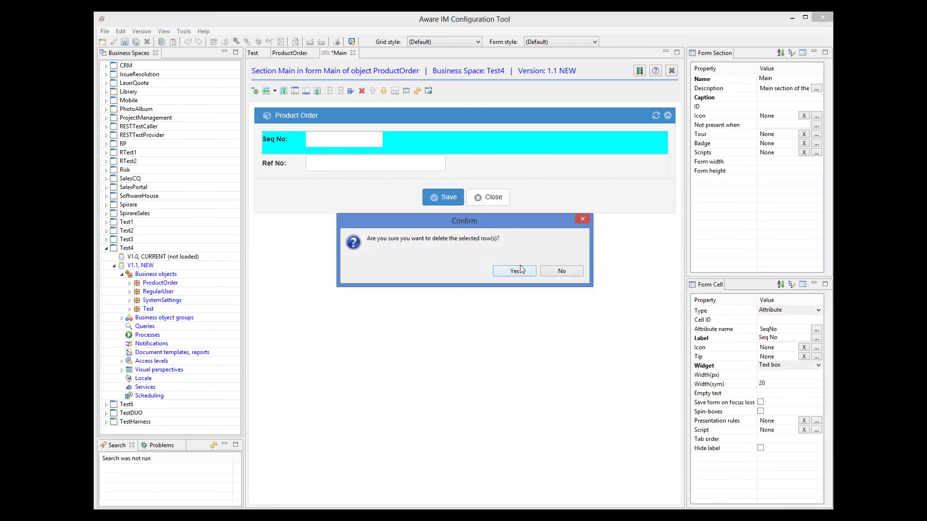
pyautogui.click(519, 268)
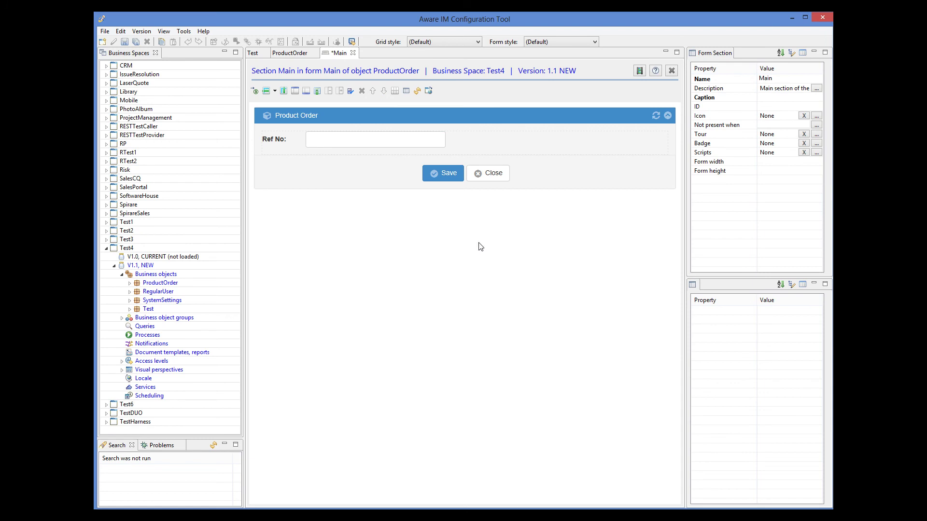
pyautogui.click(125, 43)
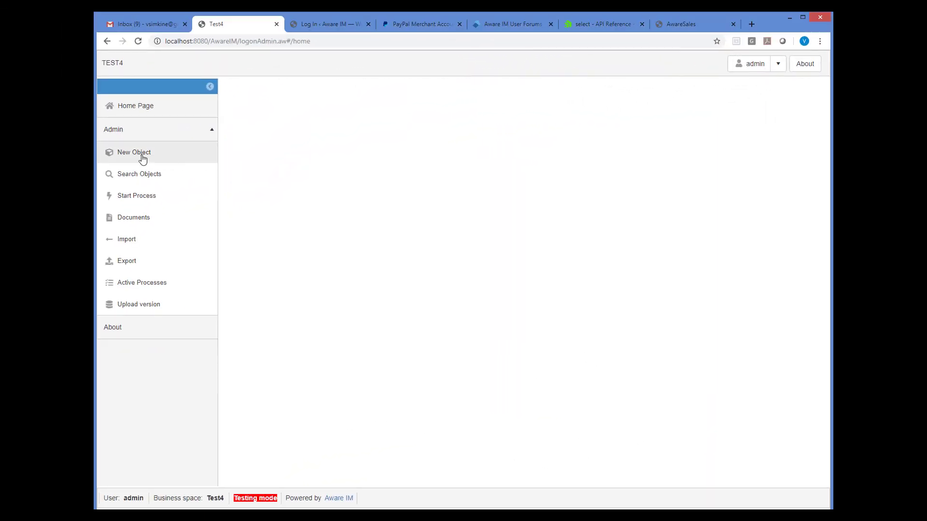
# - In the Test4 web application in the browser, open another new ProductOrder record to test the Ref No initialization
pyautogui.click(142, 159)
pyautogui.click(445, 315)
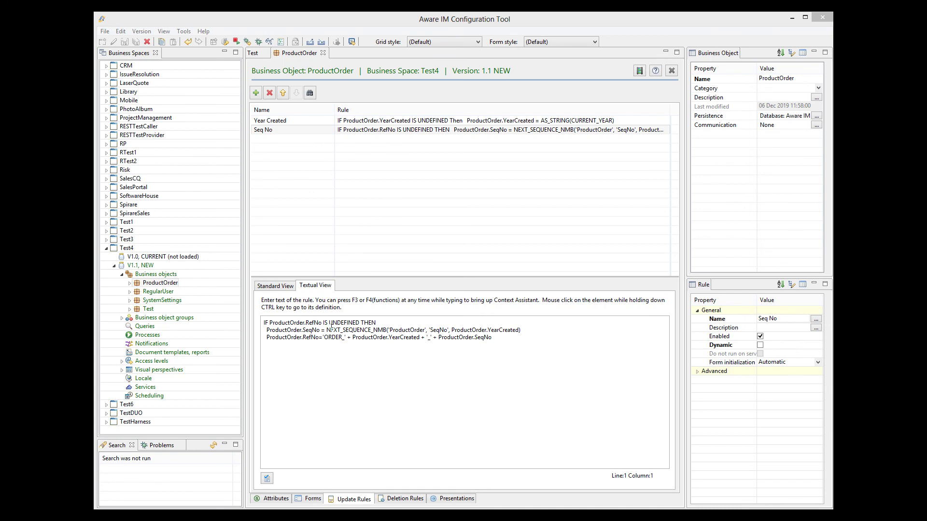
# - In the Configuration Tool's Seq No rule, use NEXT_SEQUENCE_NMB('ProductOrder', 'SeqNo', ProductOrder.YearCreated) directly in the RefNo expression and remove the SeqNo assignment line
pyautogui.moveTo(326, 330); pyautogui.dragTo(521, 332)
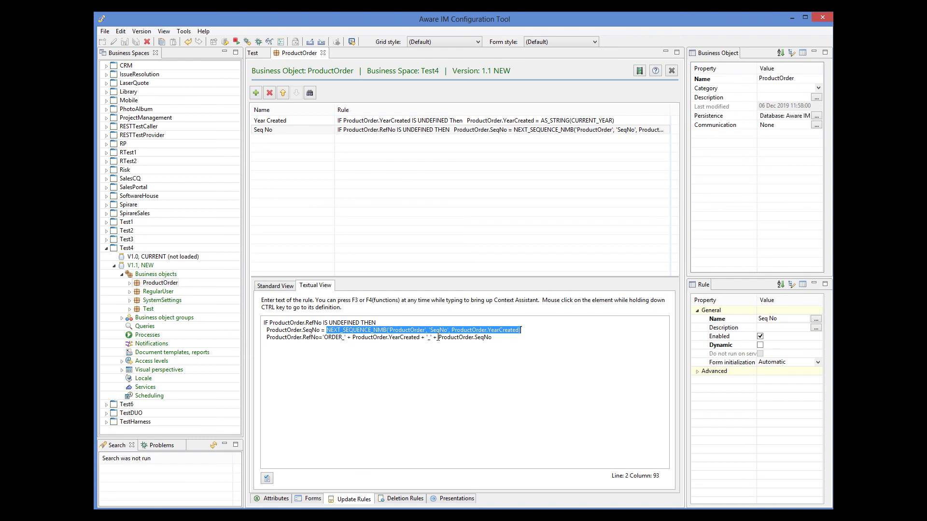
pyautogui.moveTo(437, 338); pyautogui.dragTo(496, 338)
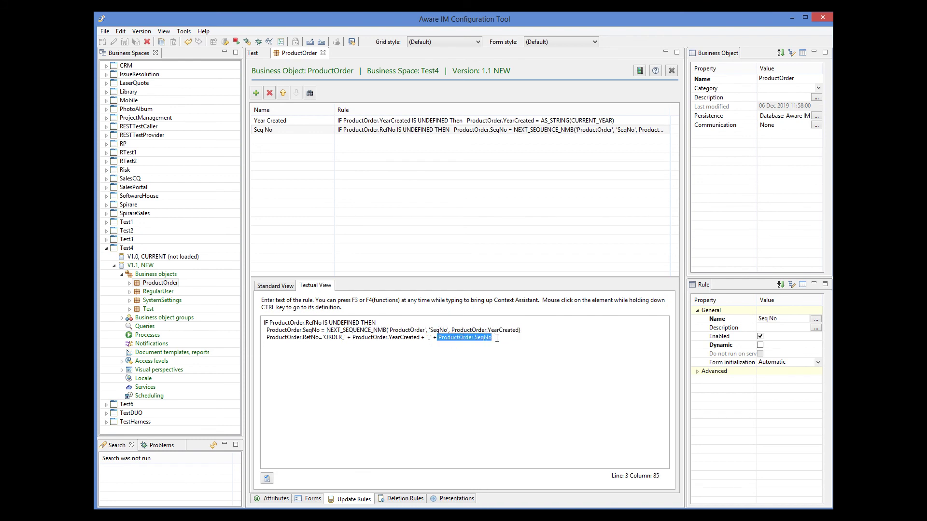
pyautogui.write("NEXT_SEQUENCE_NMB('ProductOrder', 'SeqNo', ProductOrder.YearCreated)")
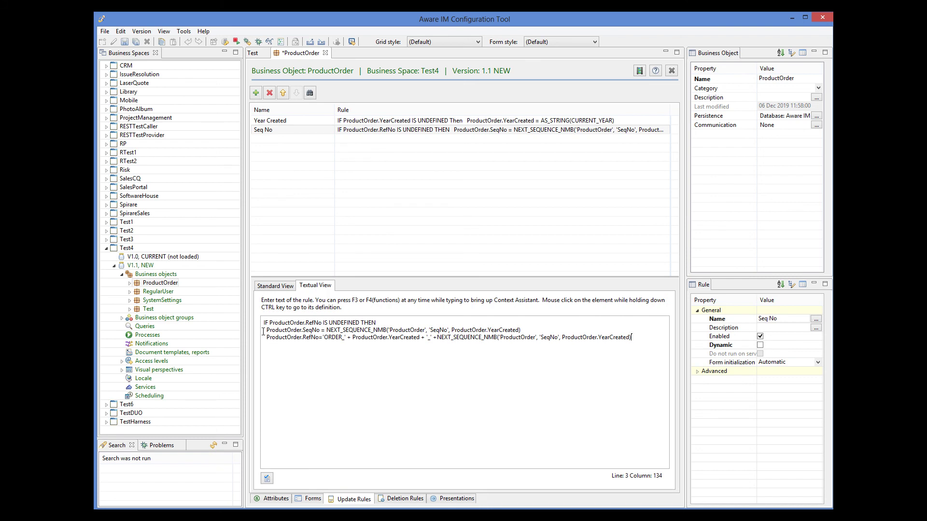
pyautogui.moveTo(263, 331); pyautogui.dragTo(265, 338)
pyautogui.press('Delete')
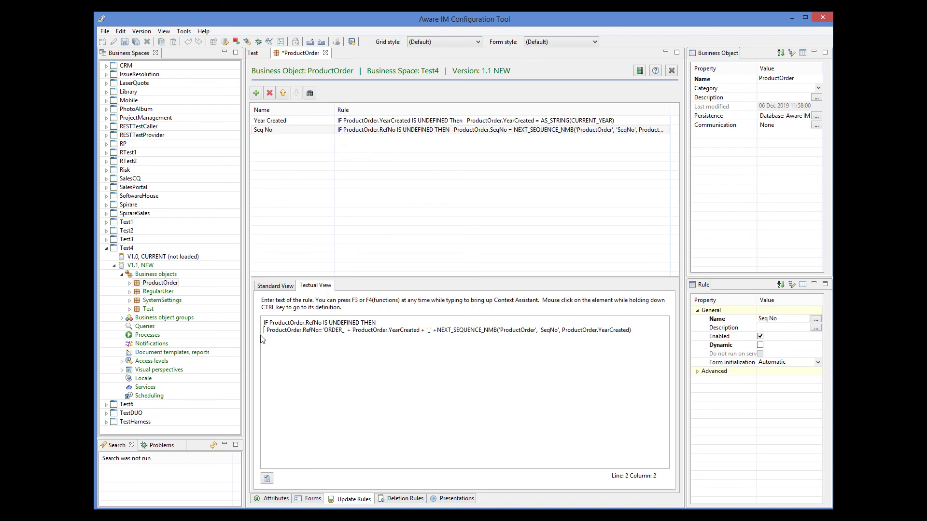